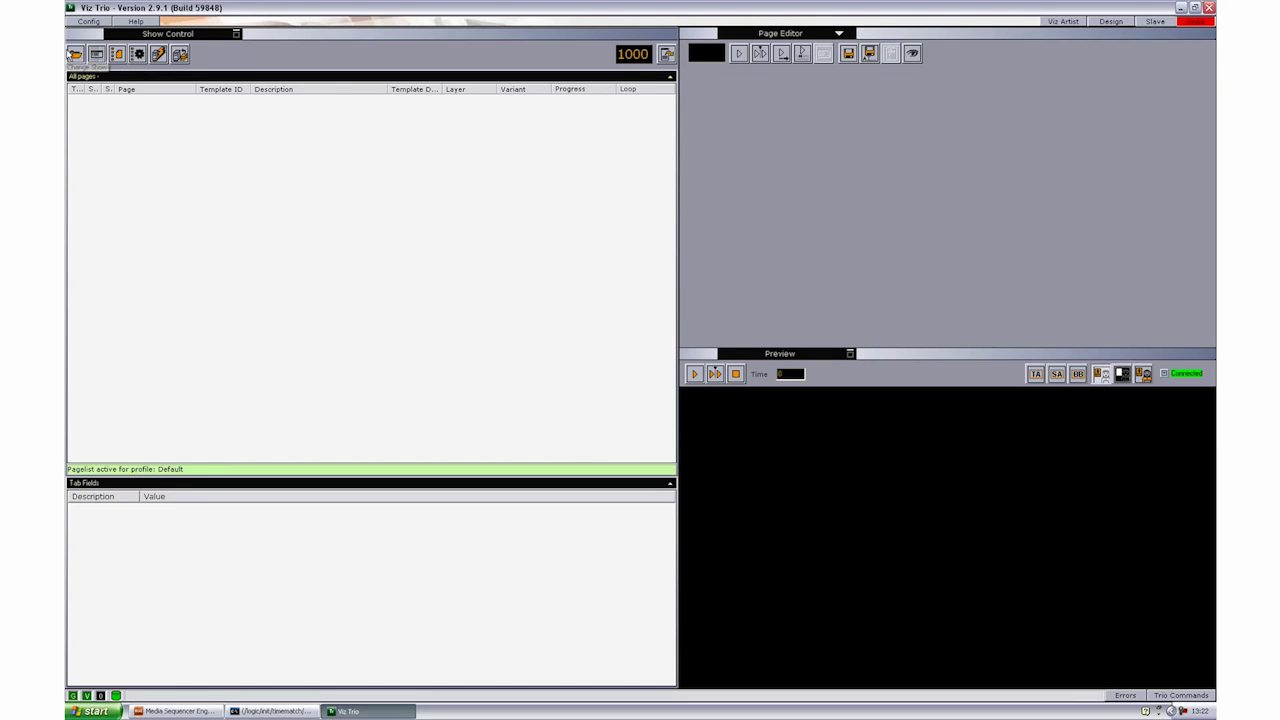
- Create a new show in the Show Directories and name it 'New show'
left_click(76, 54)
right_click(292, 251)
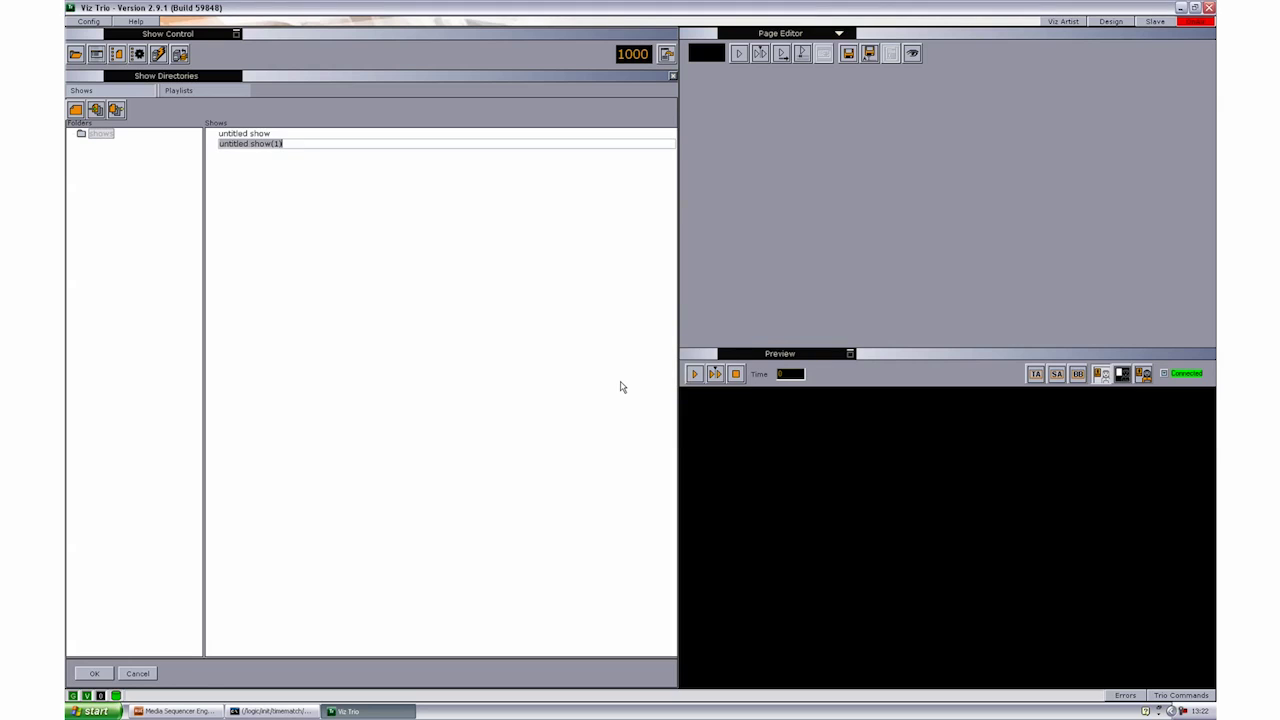
type("New show")
key("Return")
key("Return")
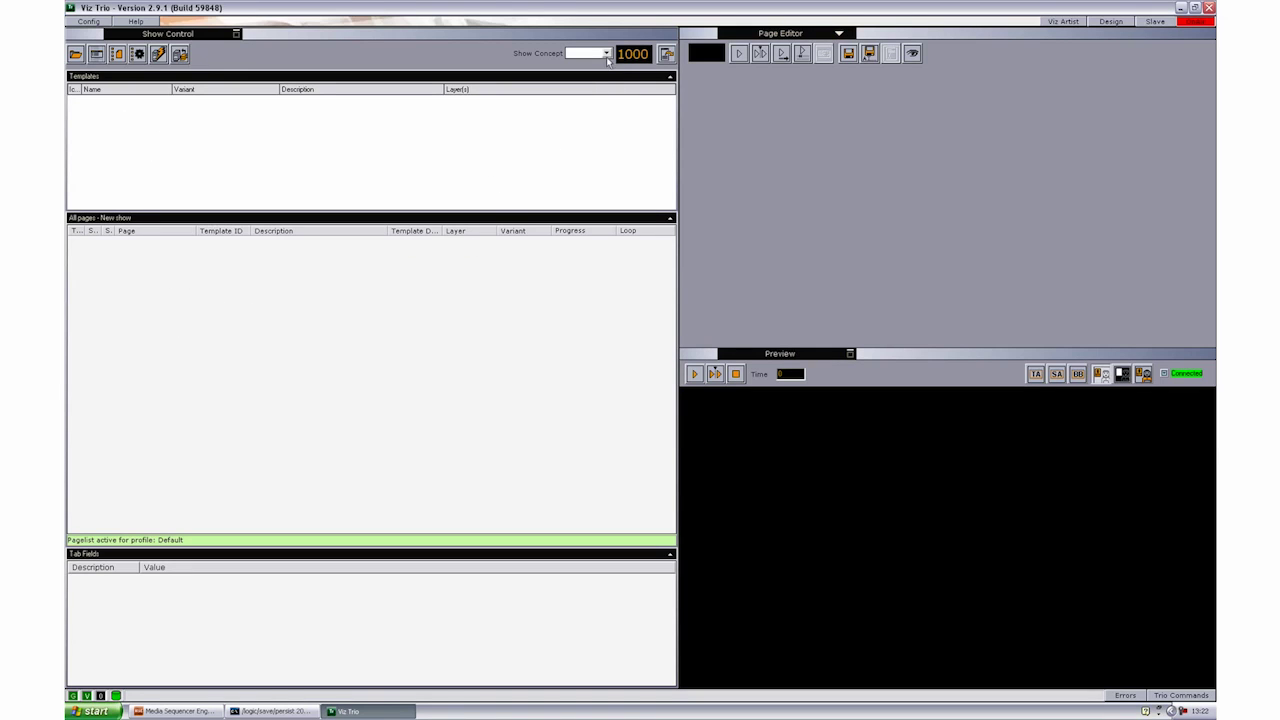
- Import the concept=News banner_variant Lower and Top scenes as a banner template
left_click(607, 55)
left_click(607, 55)
left_click(765, 35)
left_click(768, 89)
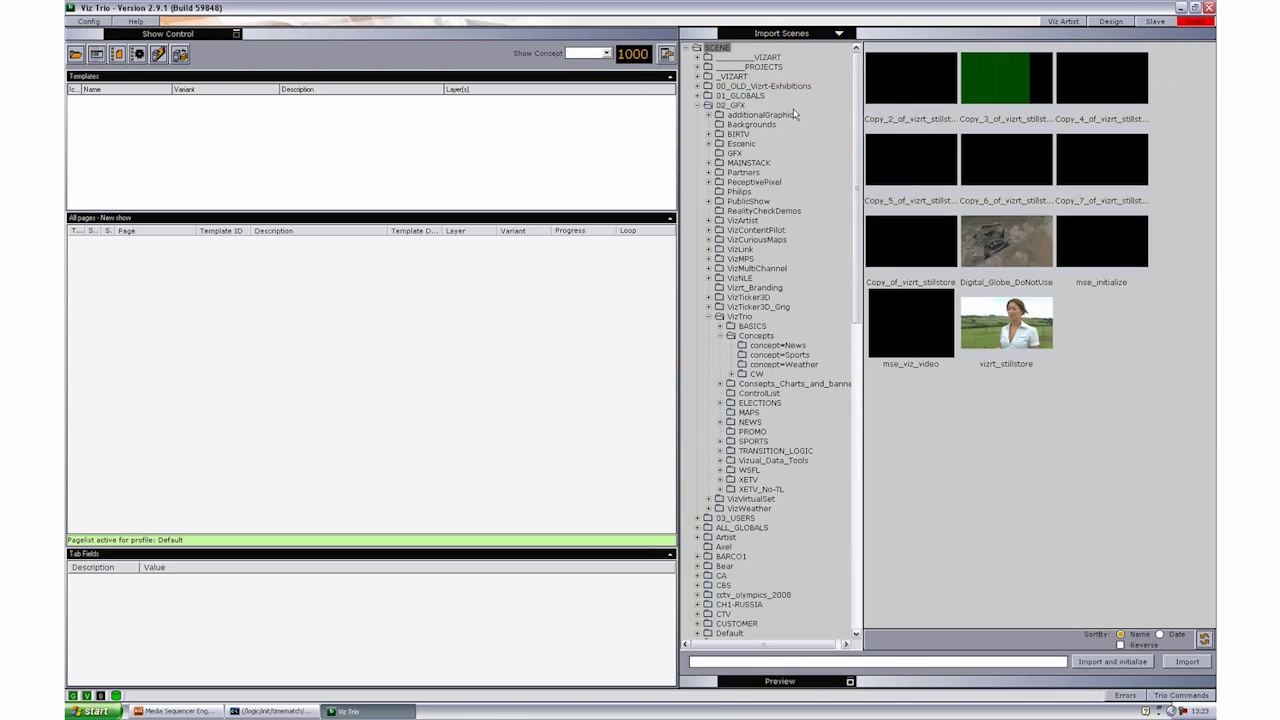
left_click(786, 348)
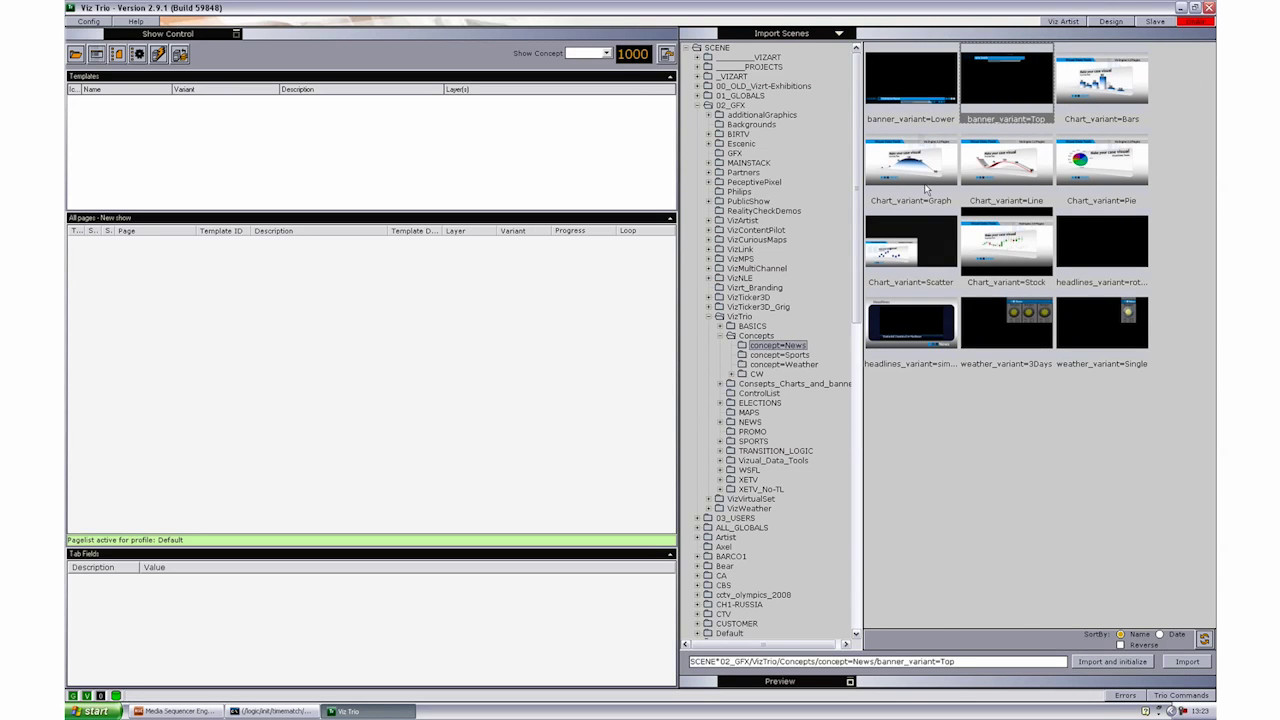
left_click(922, 98)
left_click(996, 106, "ctrl")
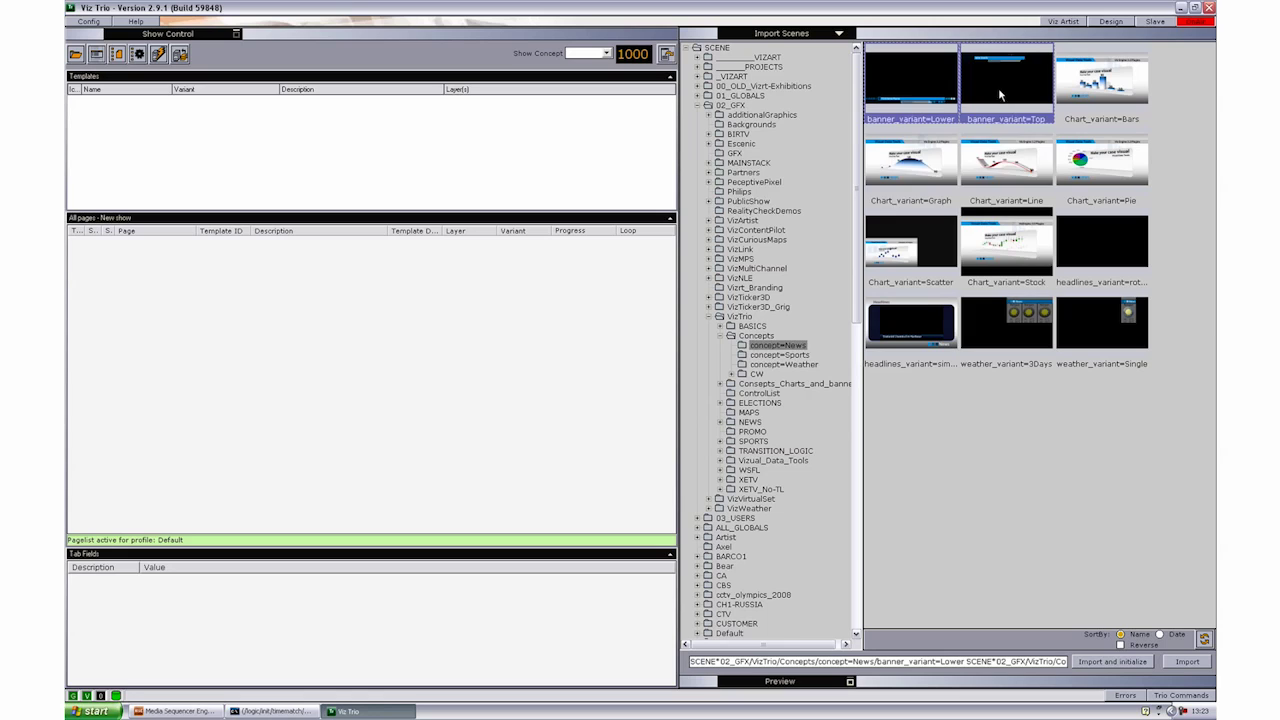
left_click_drag(1000, 95, 452, 128)
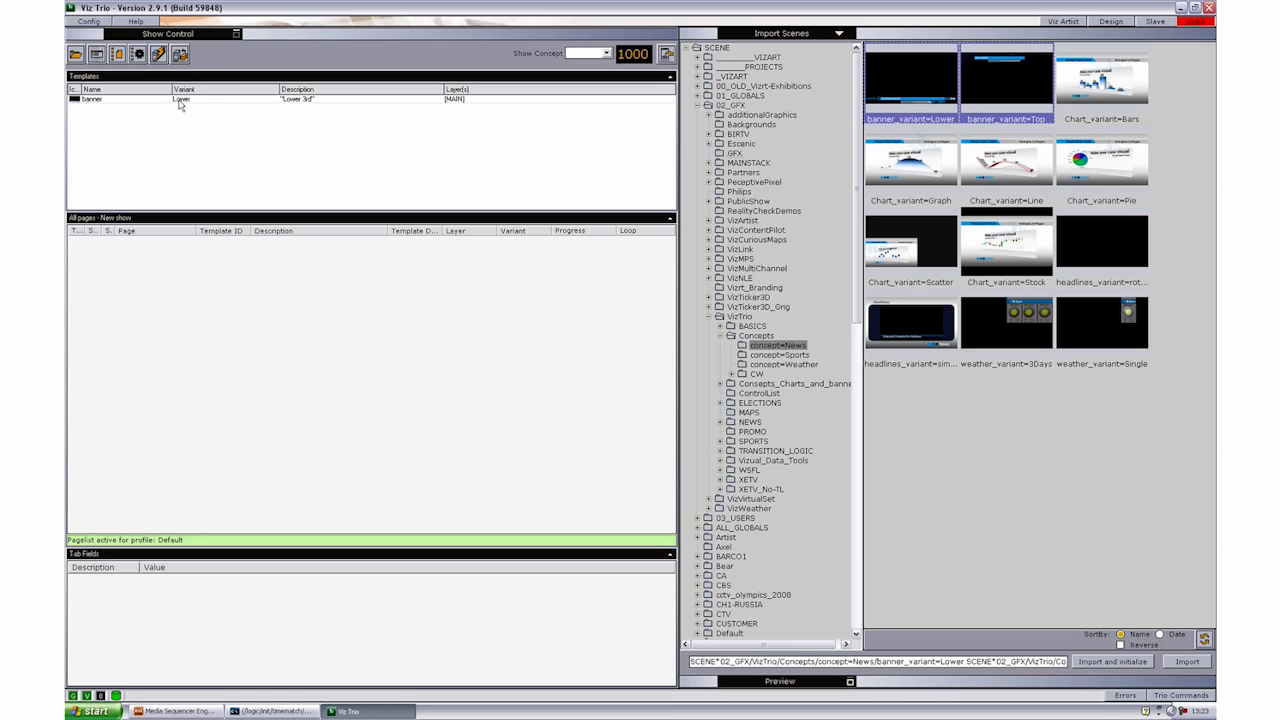
- Preview the banner's Top and Lower variants, then set the show concept to News
left_click(147, 100)
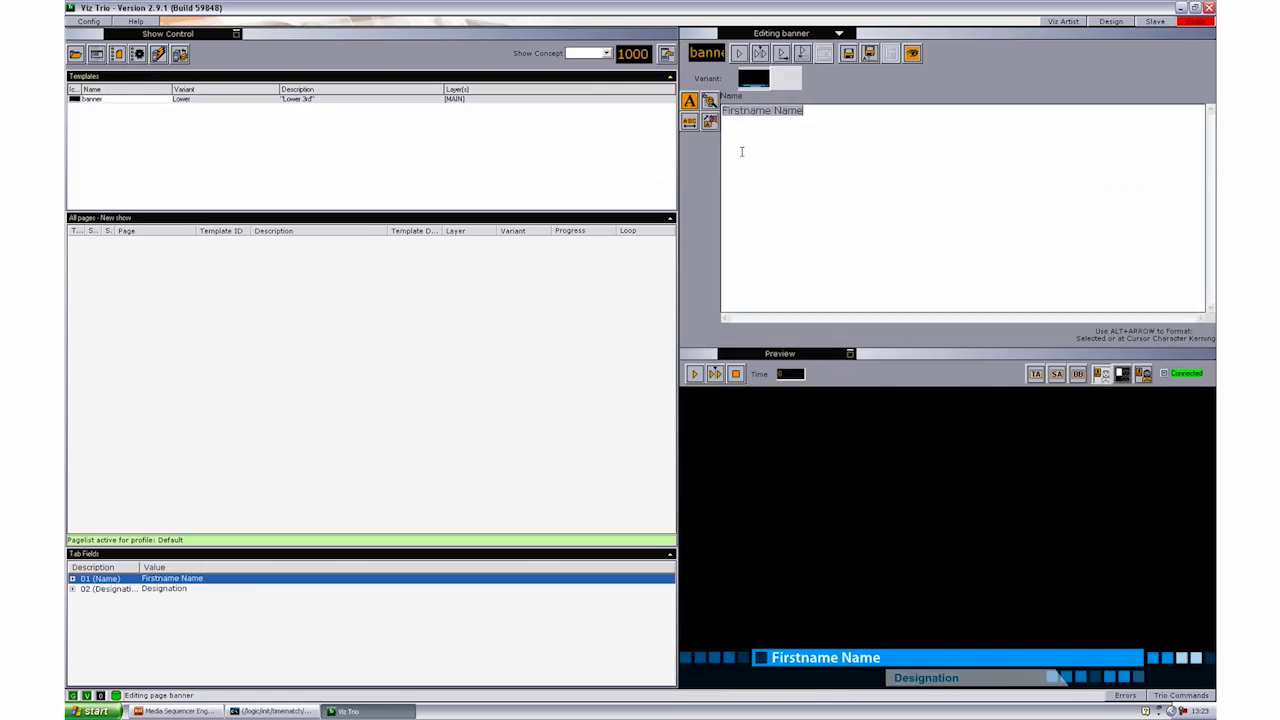
left_click(785, 87)
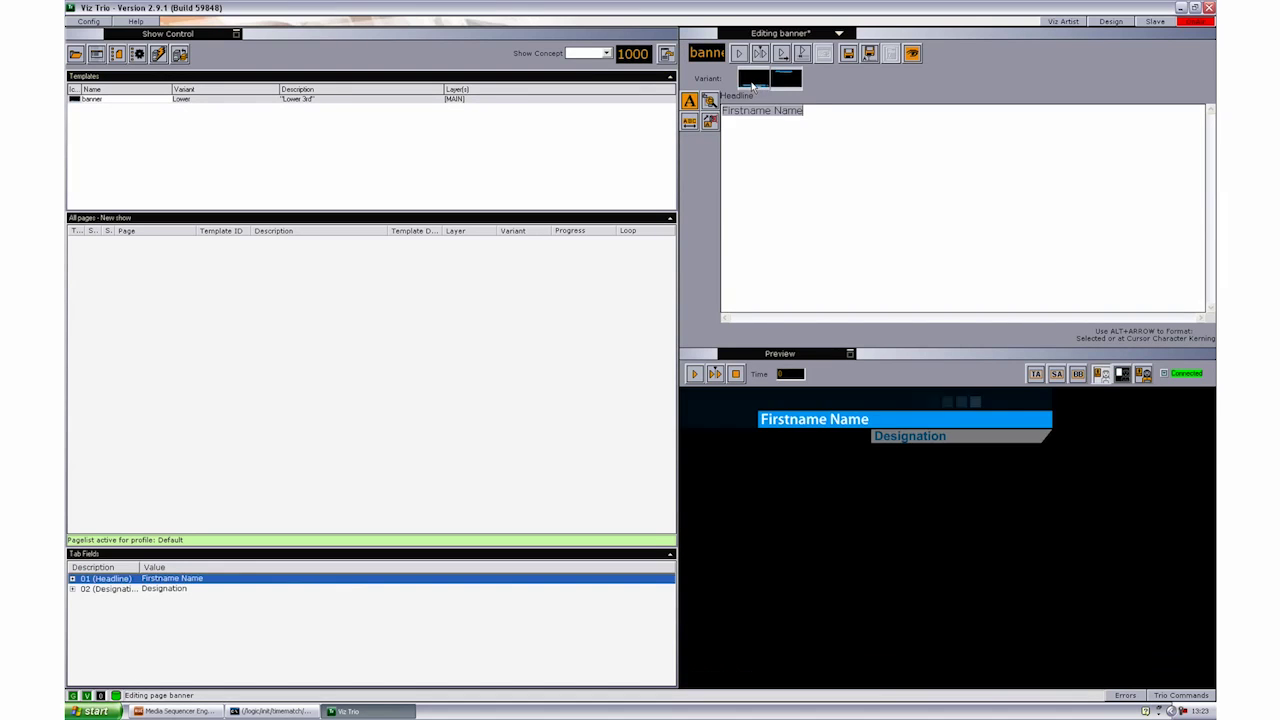
left_click(793, 87)
left_click(770, 88)
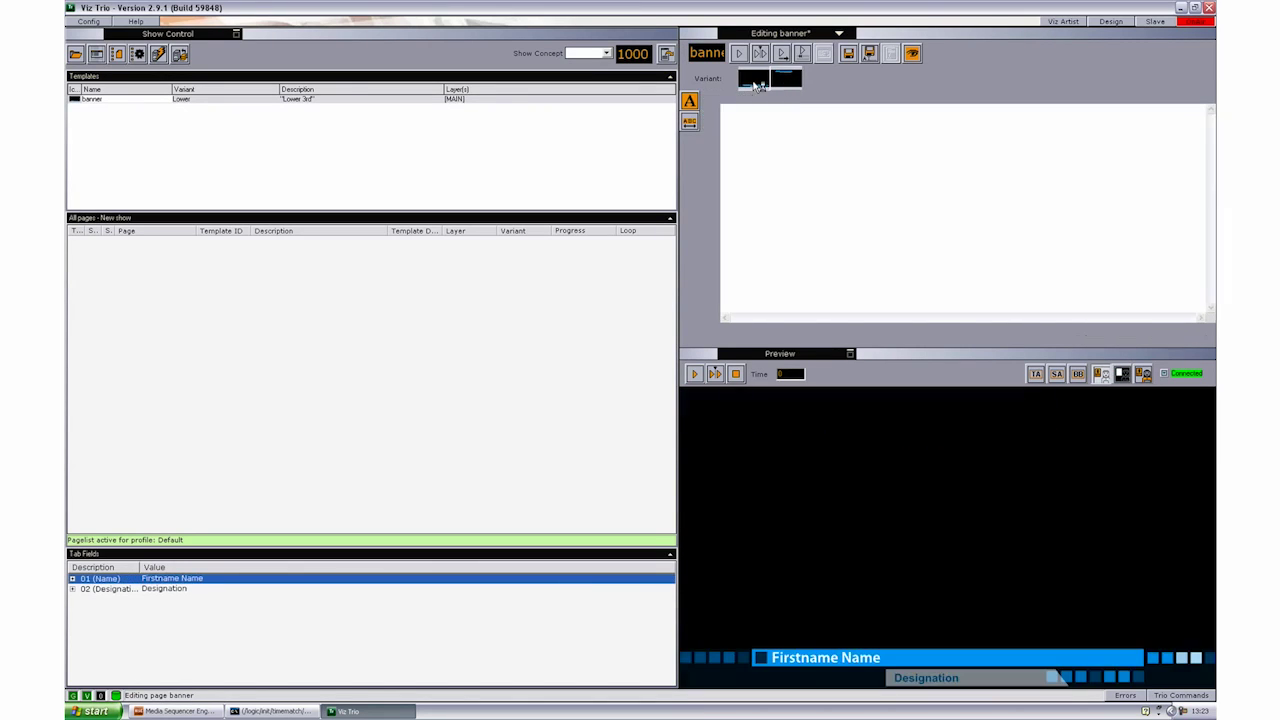
left_click(606, 54)
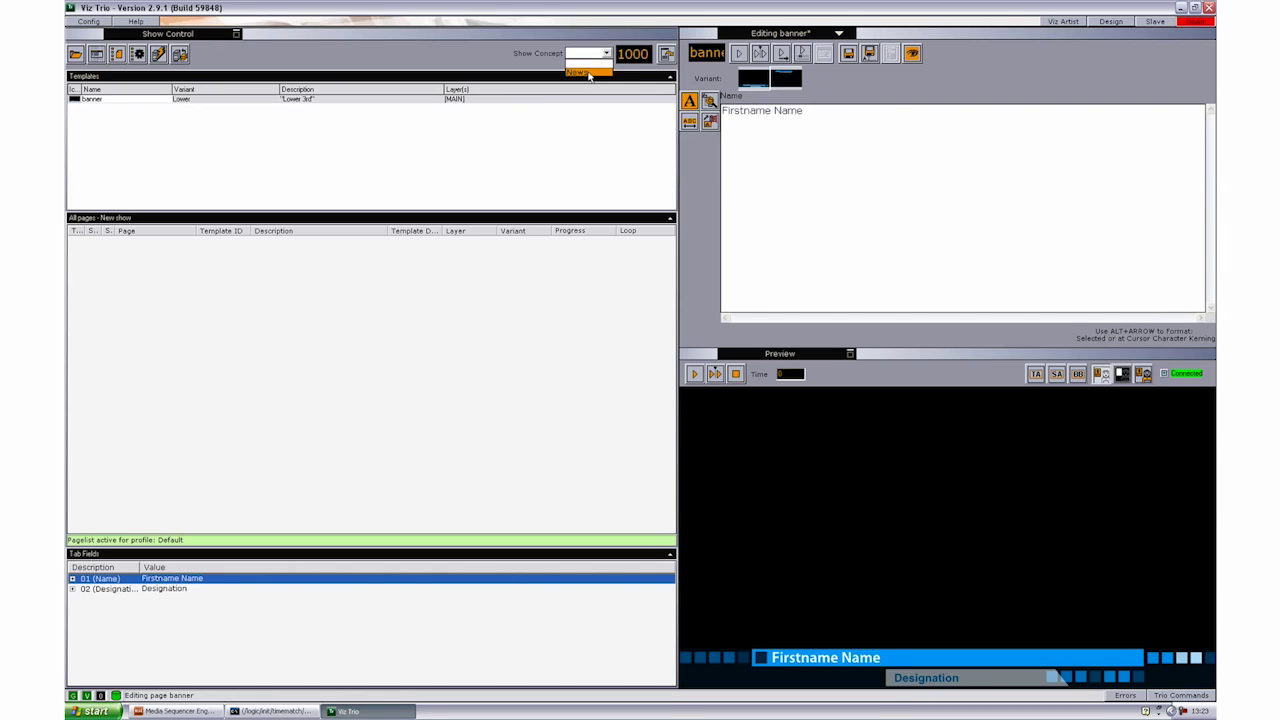
left_click(589, 74)
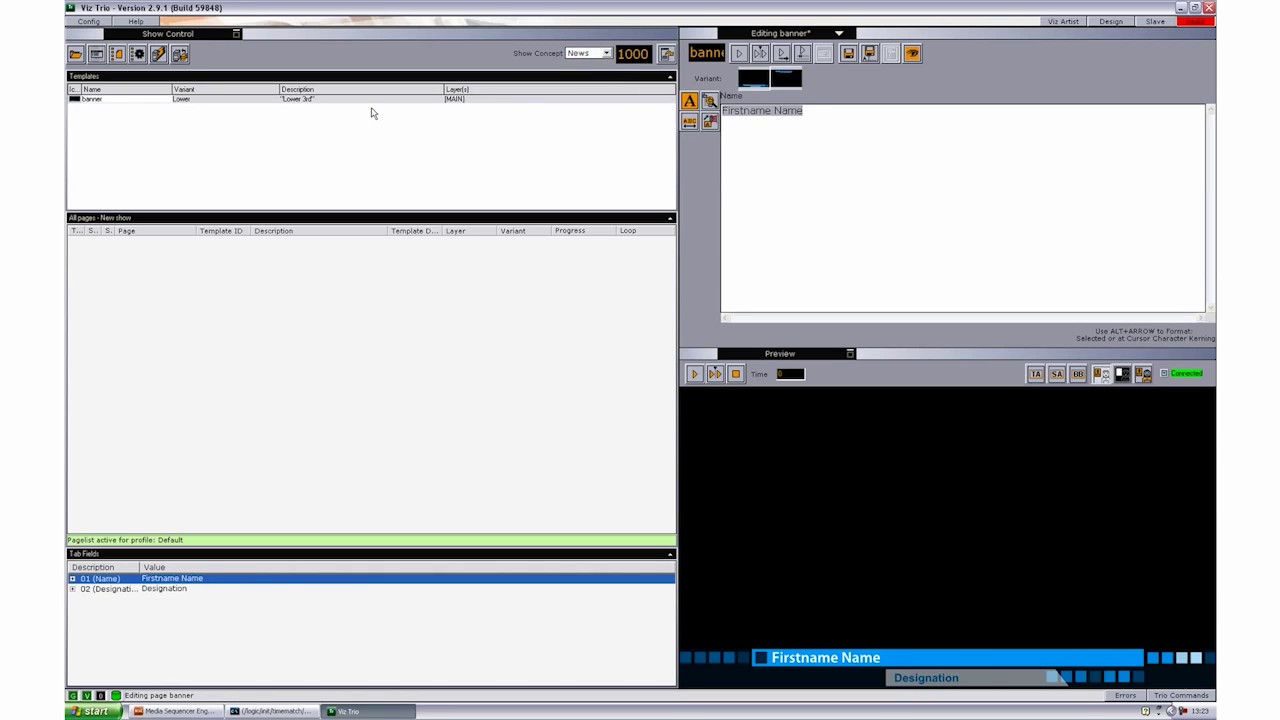
- Import the concept=News Bars, Graph, Line and Pie chart scenes as a Chart template
left_click(839, 33)
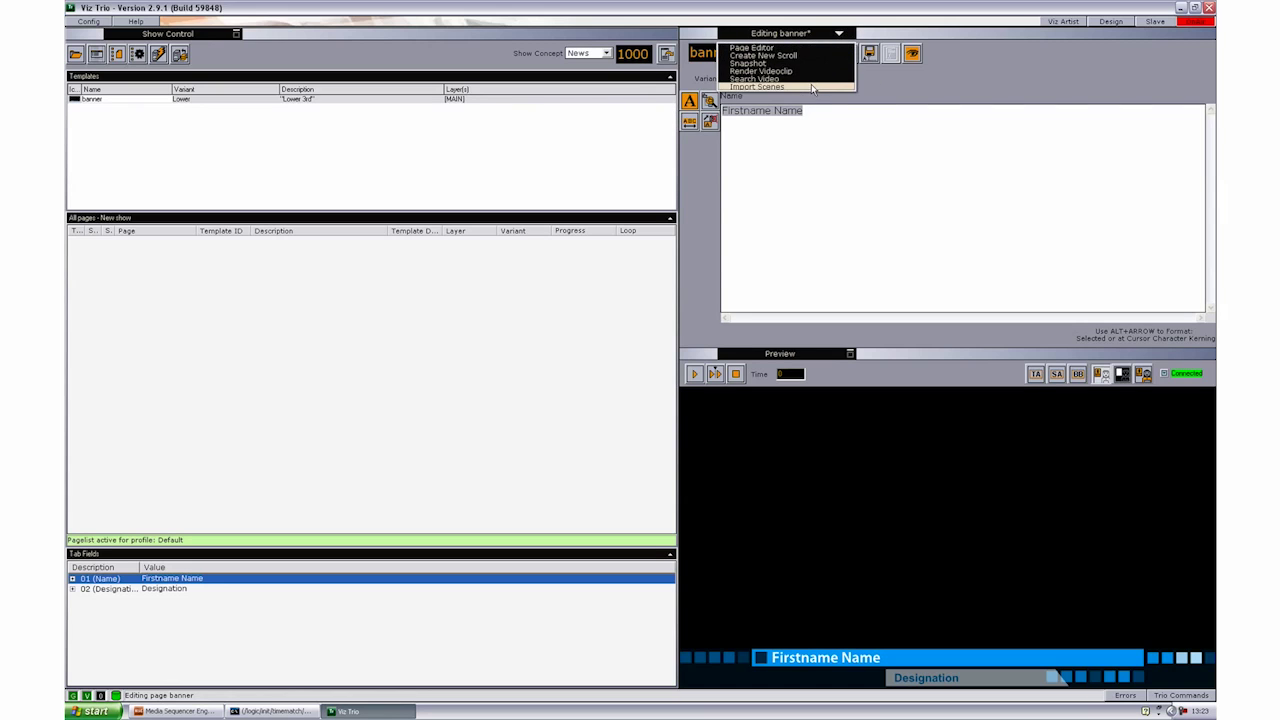
left_click(813, 87)
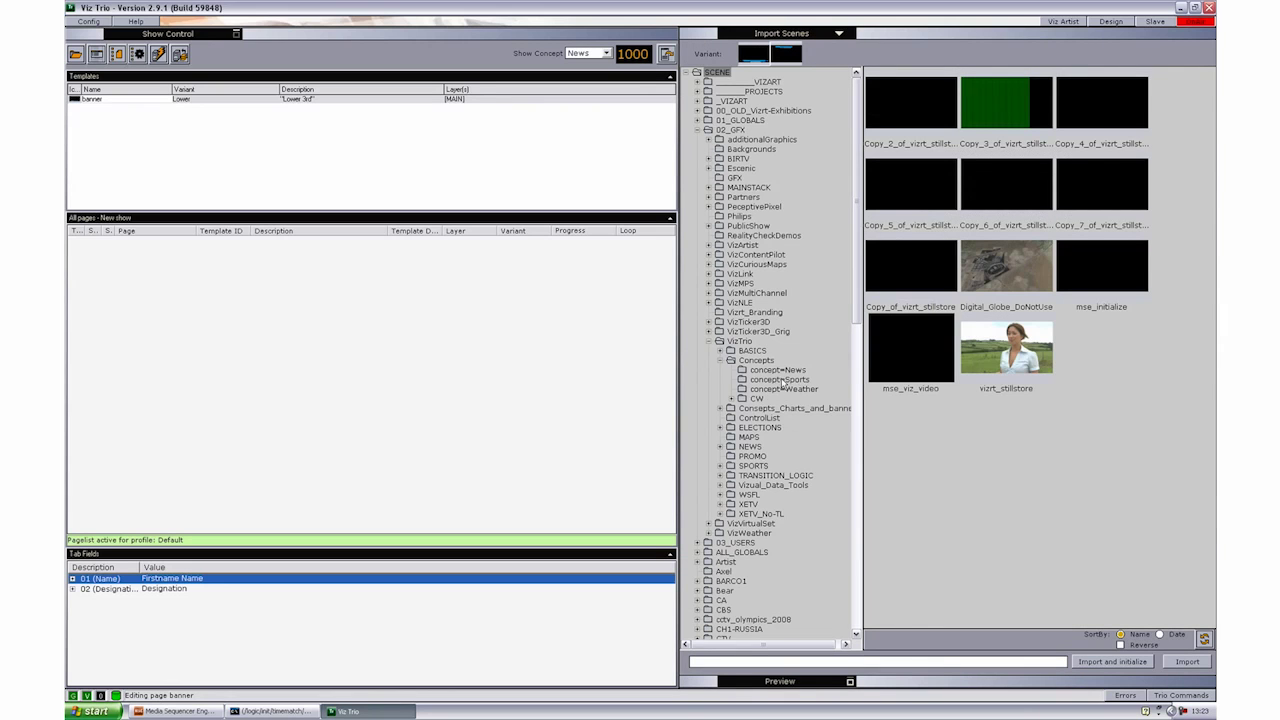
left_click(778, 370)
left_click(1075, 148)
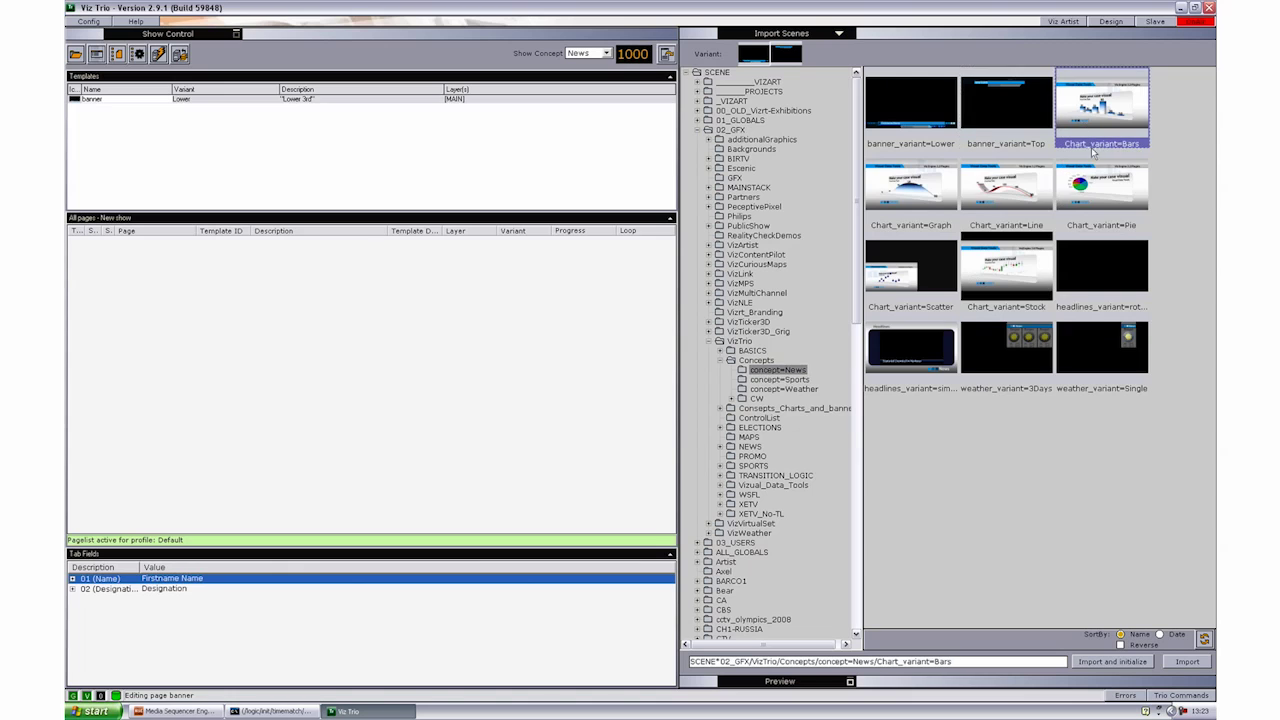
left_click(1095, 195, "shift")
mouse_move(1095, 195)
left_mouse_down()
mouse_move(612, 201)
mouse_move(505, 147)
left_mouse_up()
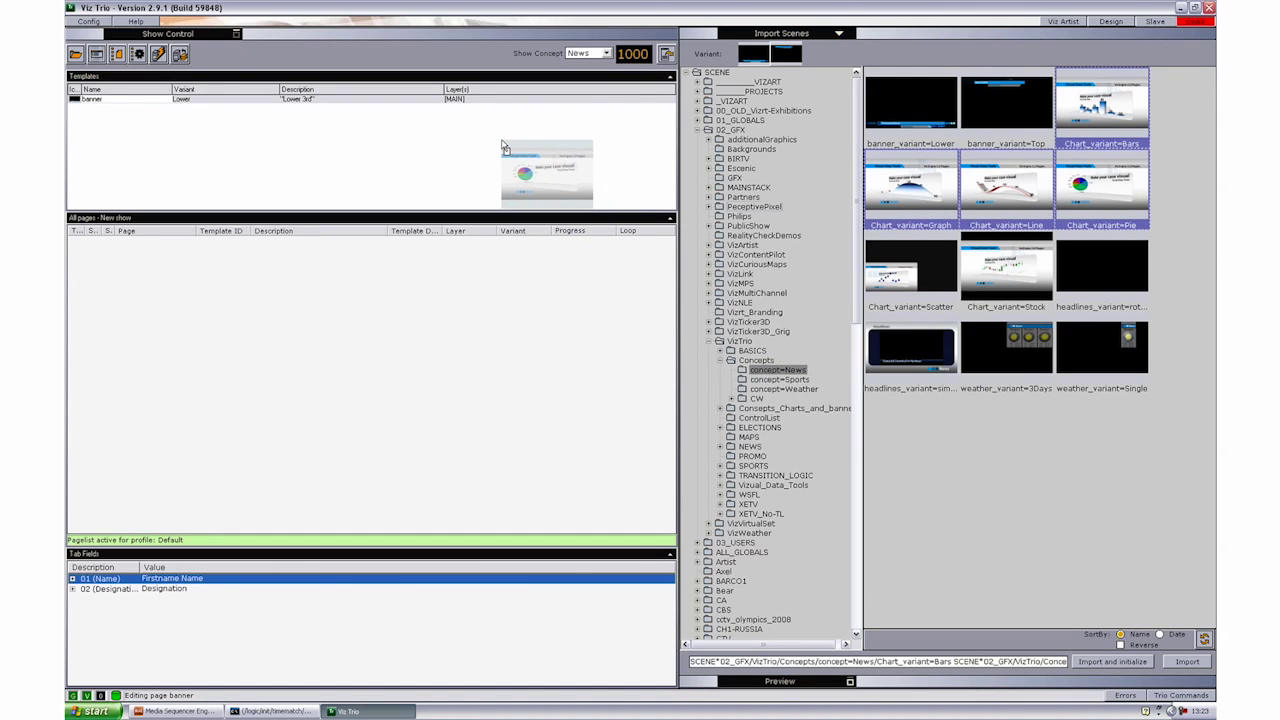
left_click_drag(504, 147, 505, 147)
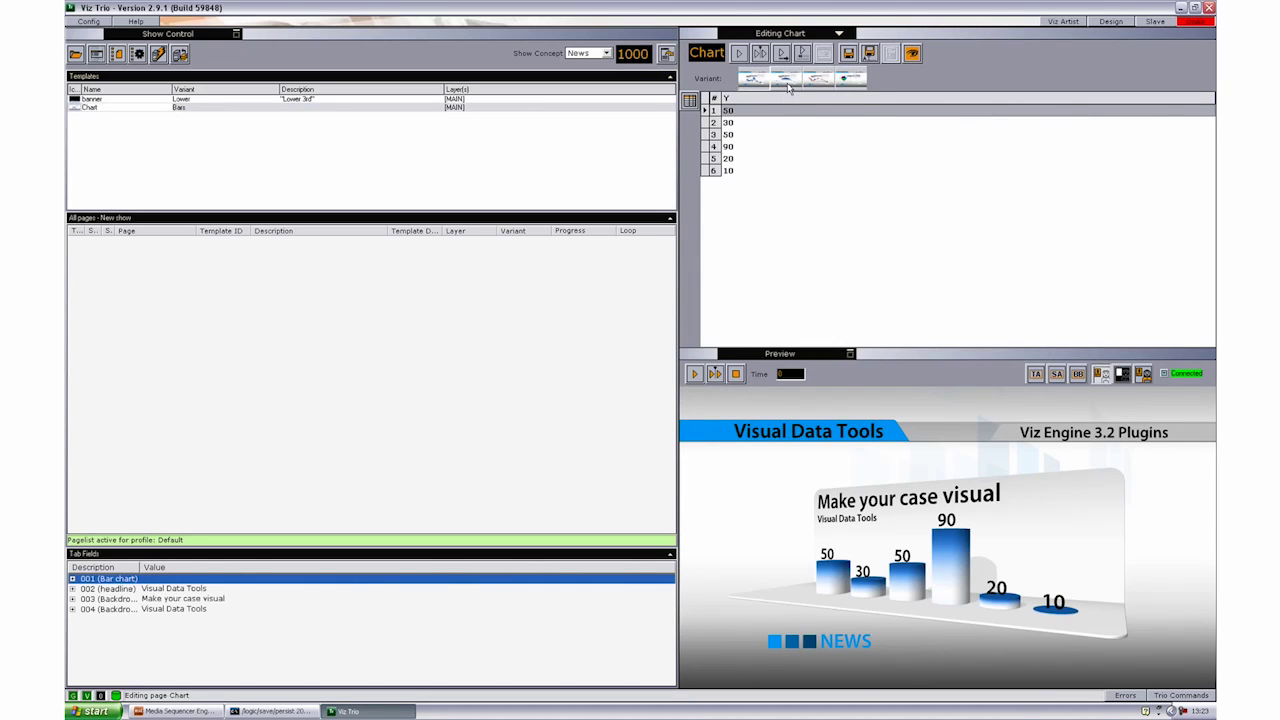
- Cycle the Chart template through its Graph and Line variants, ending on Pie
left_click(786, 80)
left_click(852, 80)
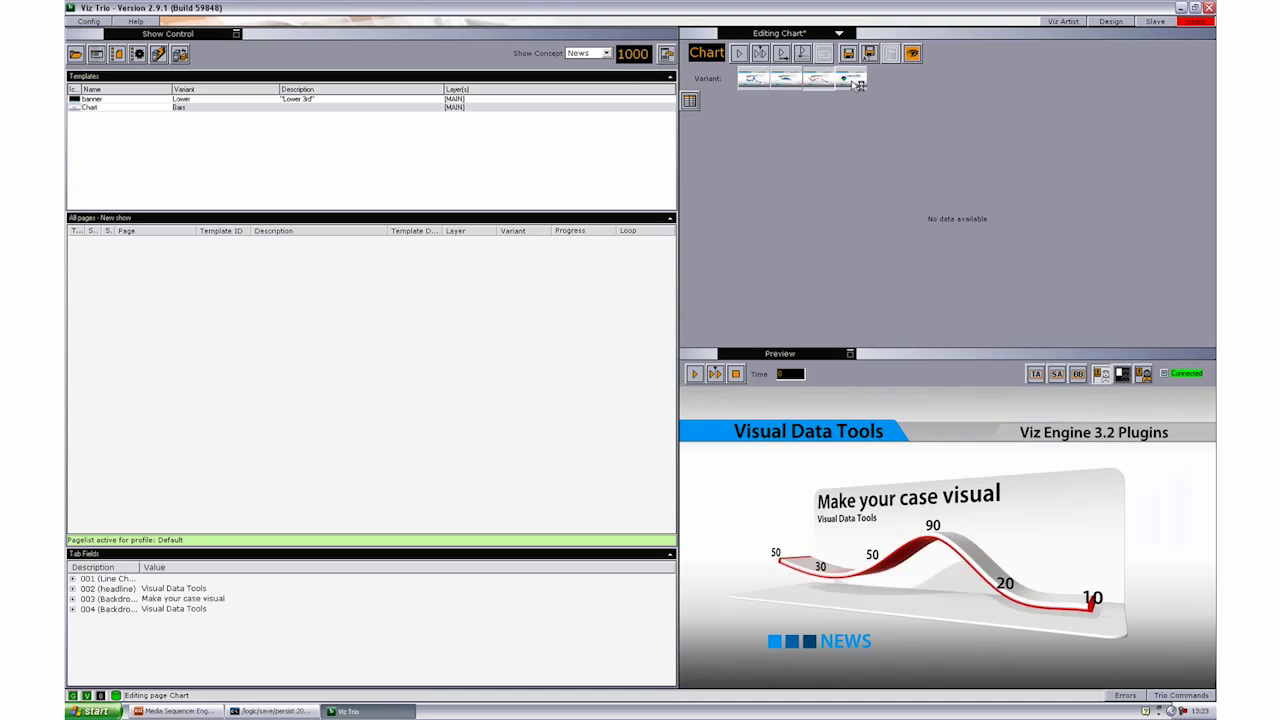
left_click(852, 82)
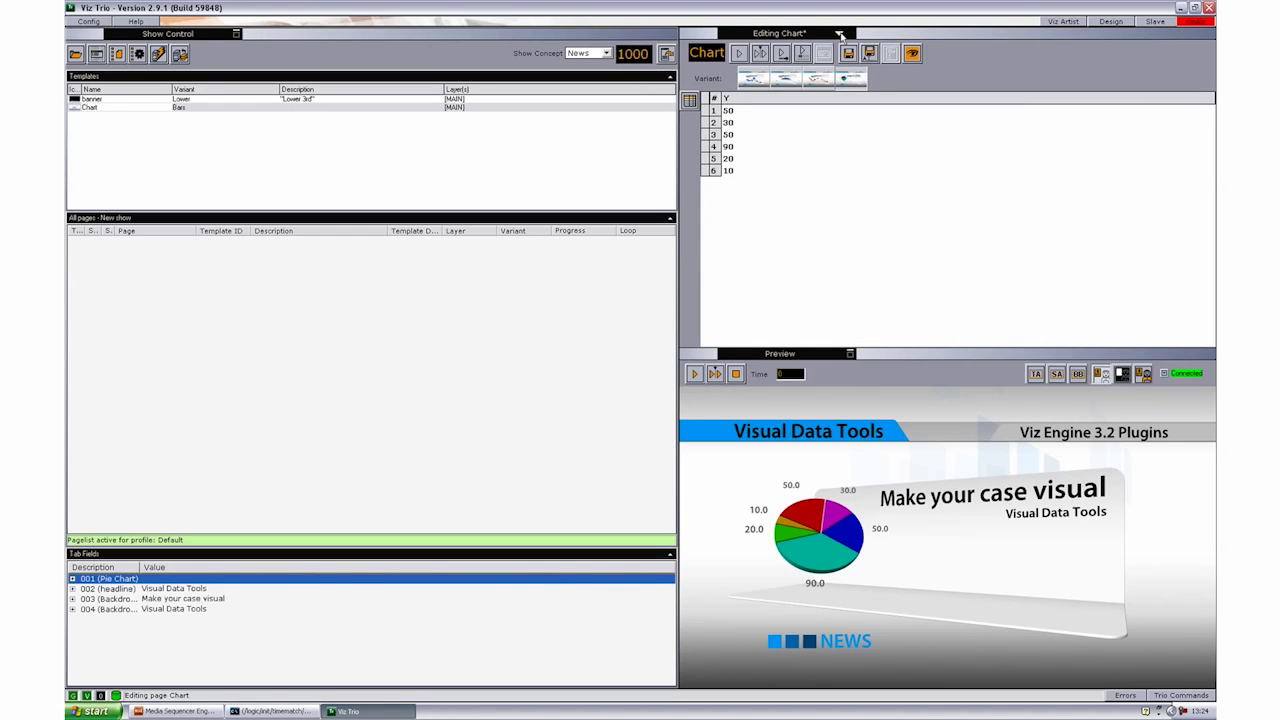
left_click(840, 34)
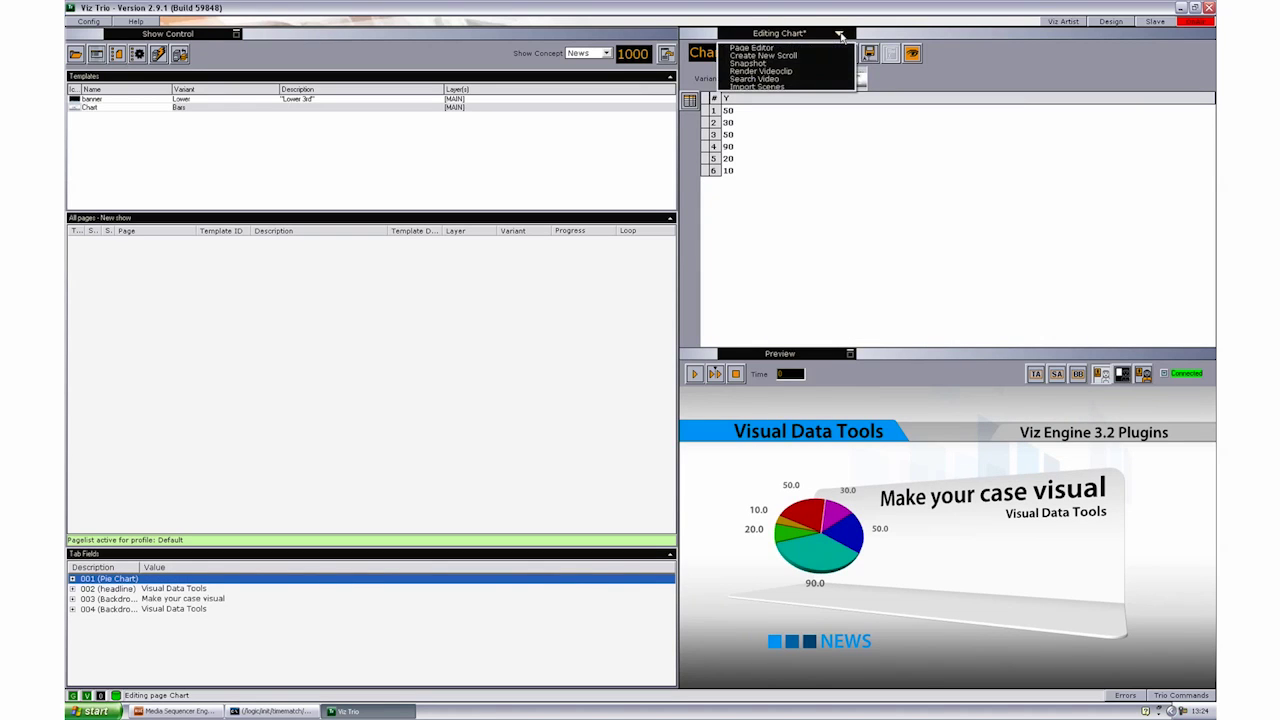
- Import the concept=Sports banner_variant Lower and Top scenes into the banner template
left_click(808, 87)
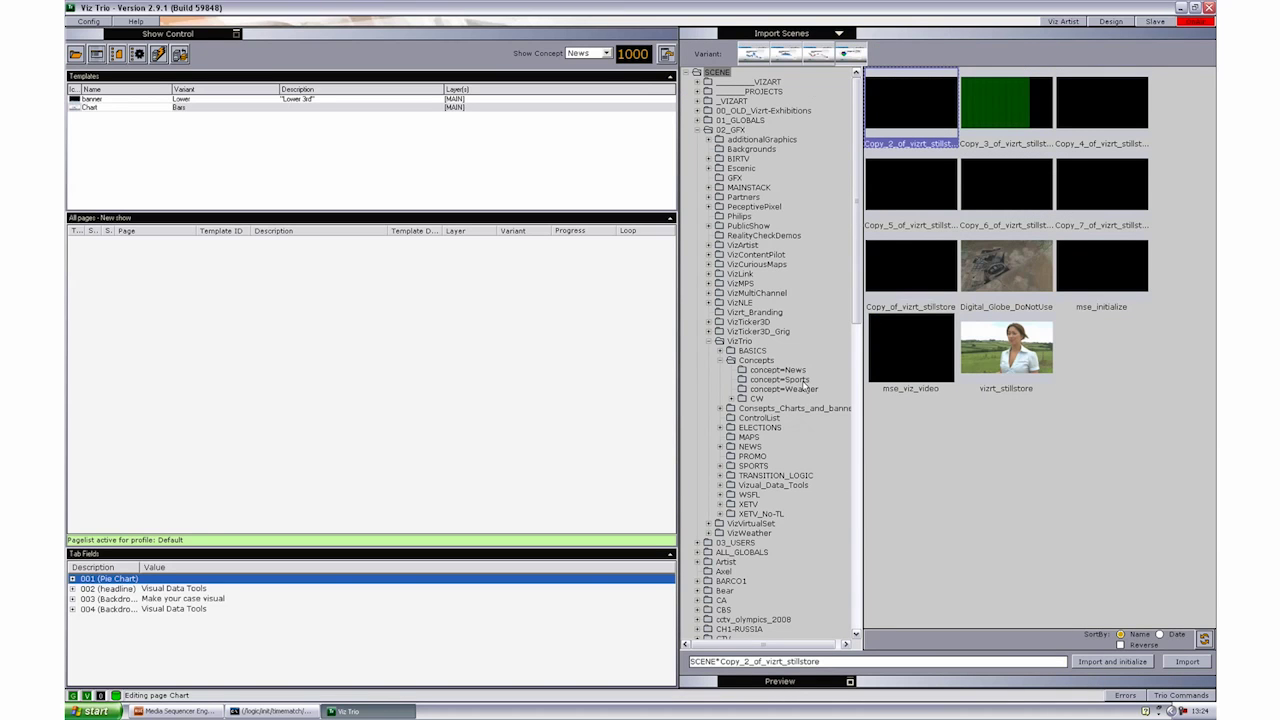
left_click(805, 381)
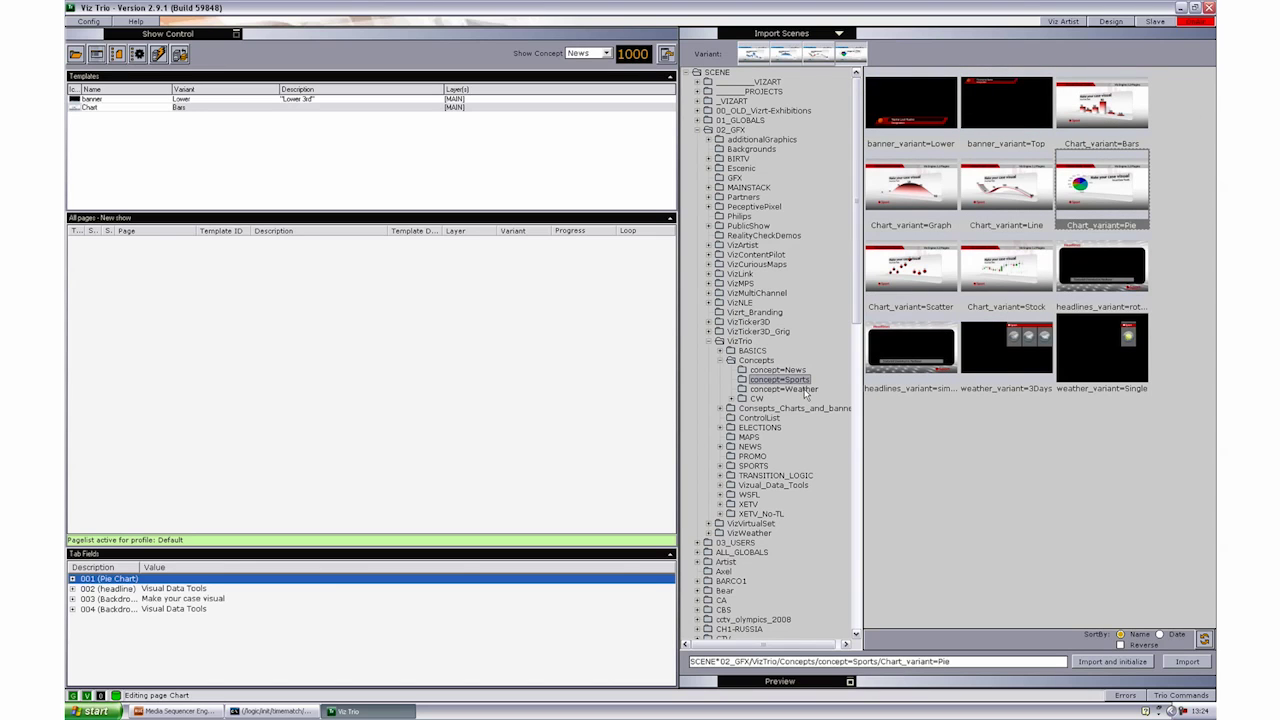
left_click(801, 381)
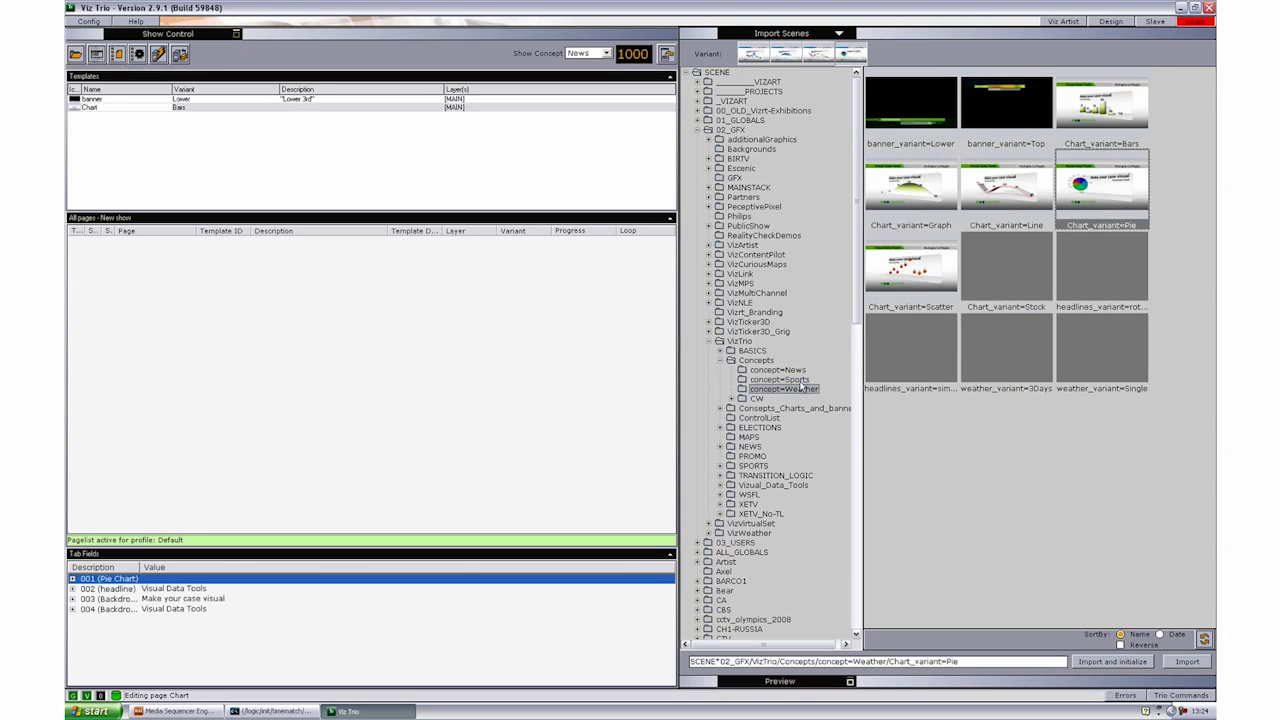
left_click(926, 124)
left_click(1005, 121, "ctrl")
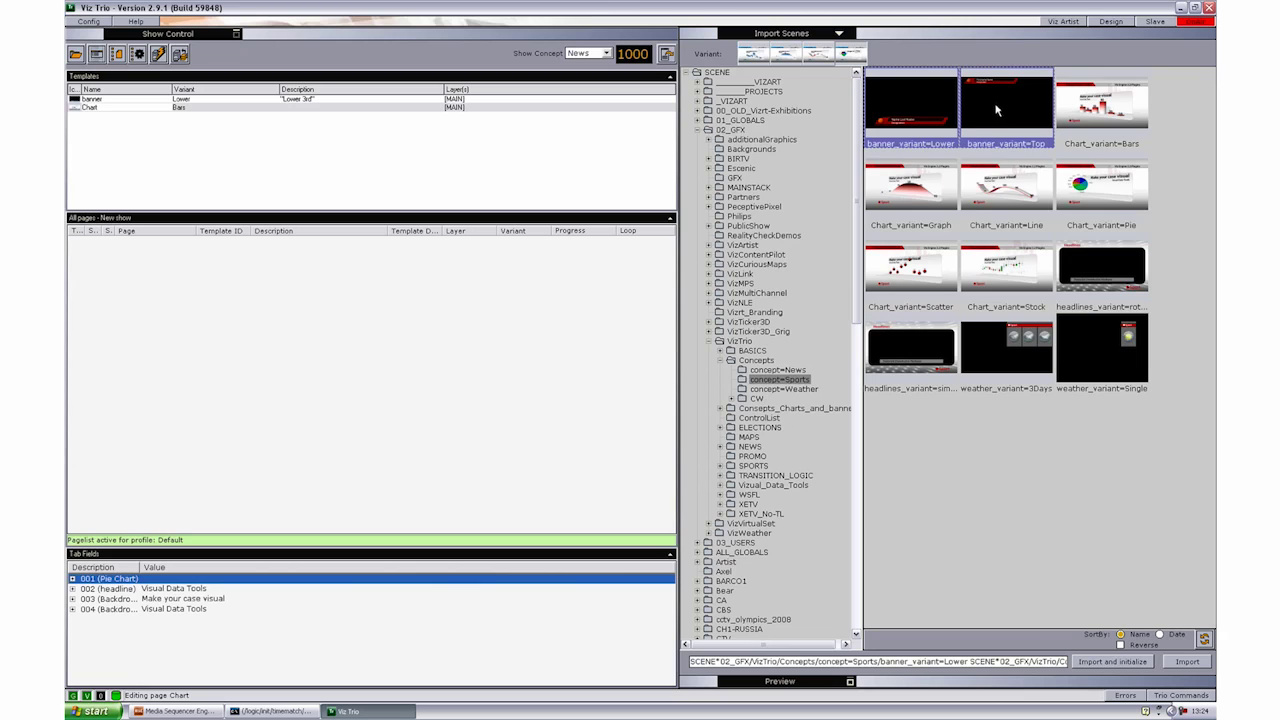
left_click_drag(996, 110, 330, 146)
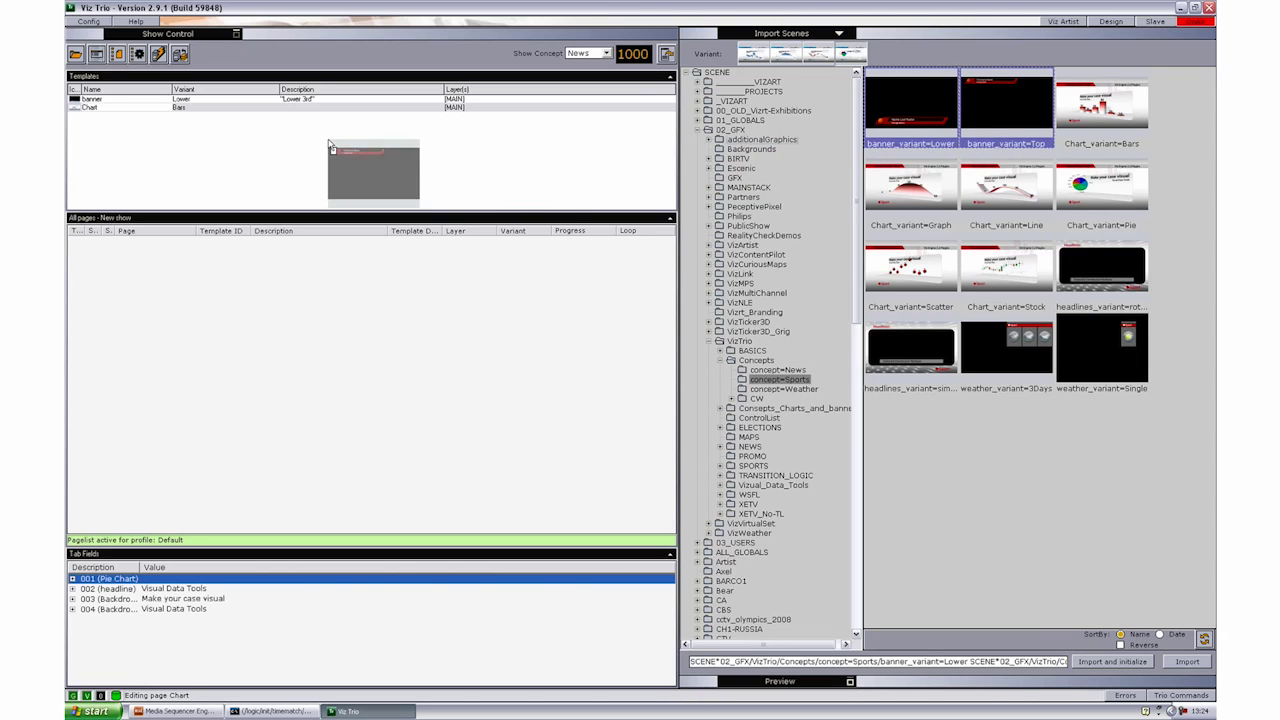
left_click_drag(330, 146, 329, 138)
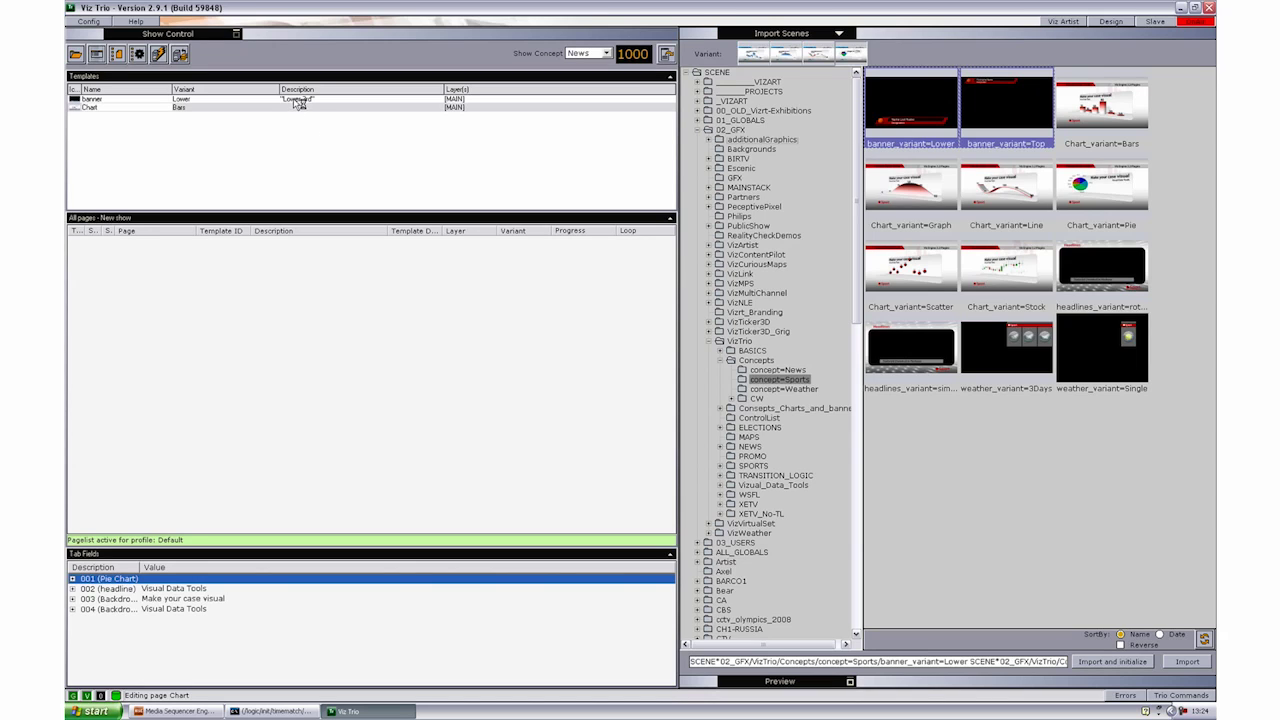
- Open the banner template and toggle between its Top and Lower variants
left_click(293, 100)
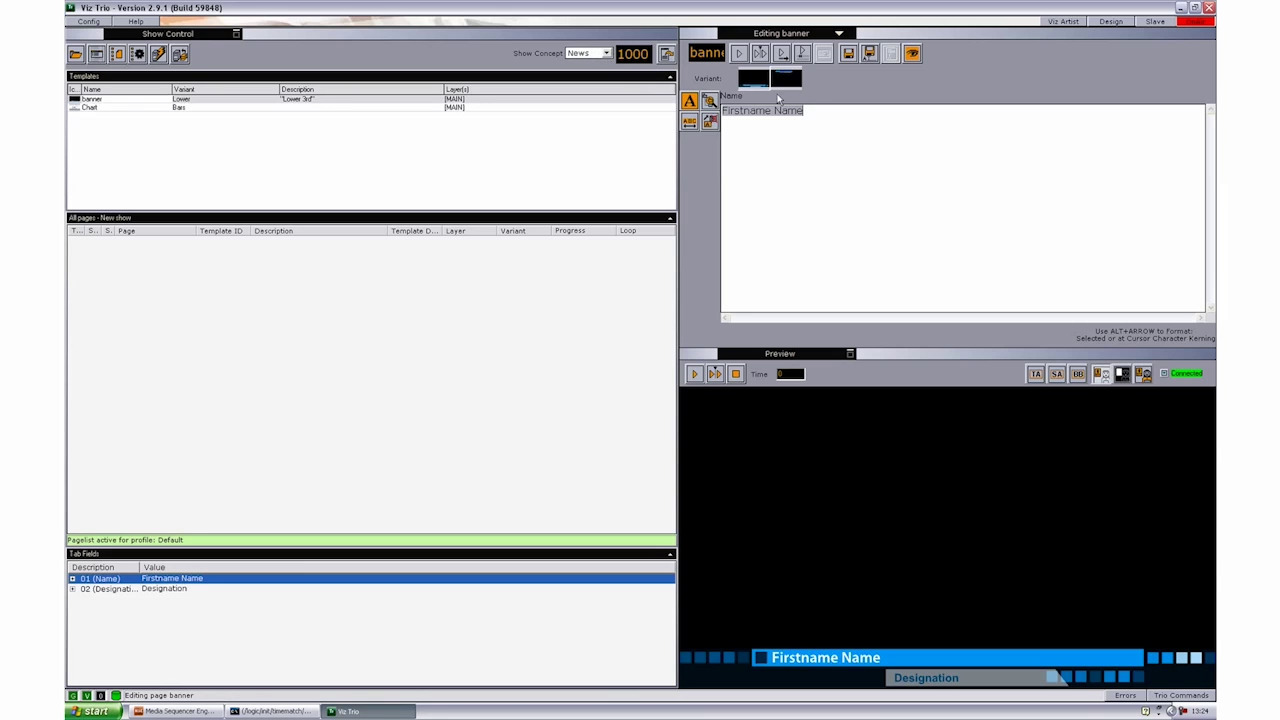
left_click(789, 84)
left_click(761, 84)
left_click(786, 82)
left_click(606, 54)
- Preview the Sports banner's Lower and Top variants, then reopen Chart under the News concept
left_click(597, 78)
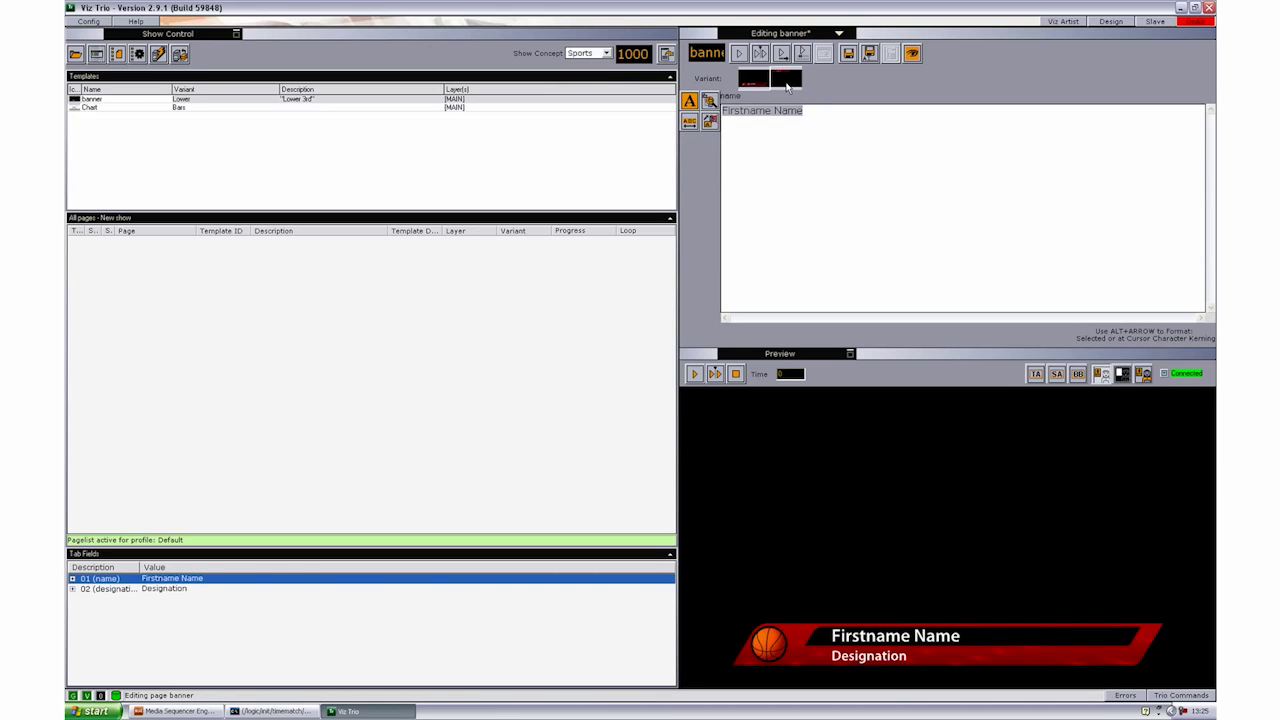
left_click(787, 87)
left_click(755, 87)
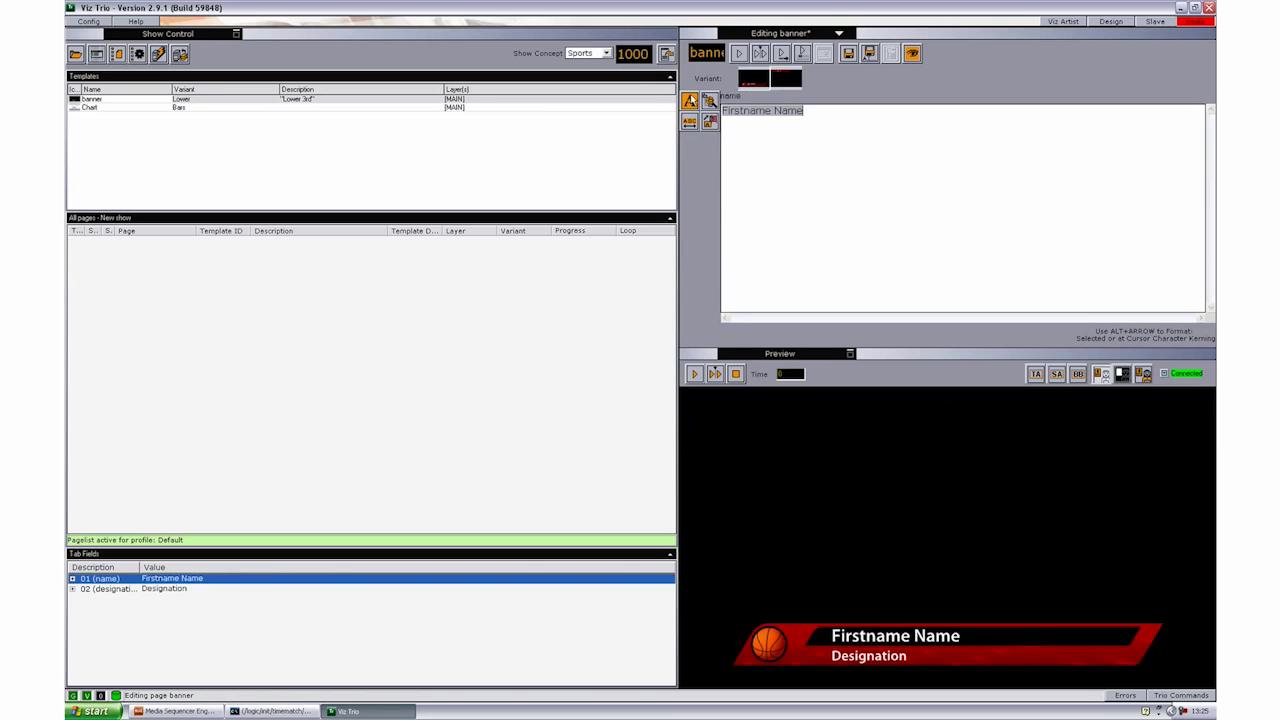
left_click(136, 108)
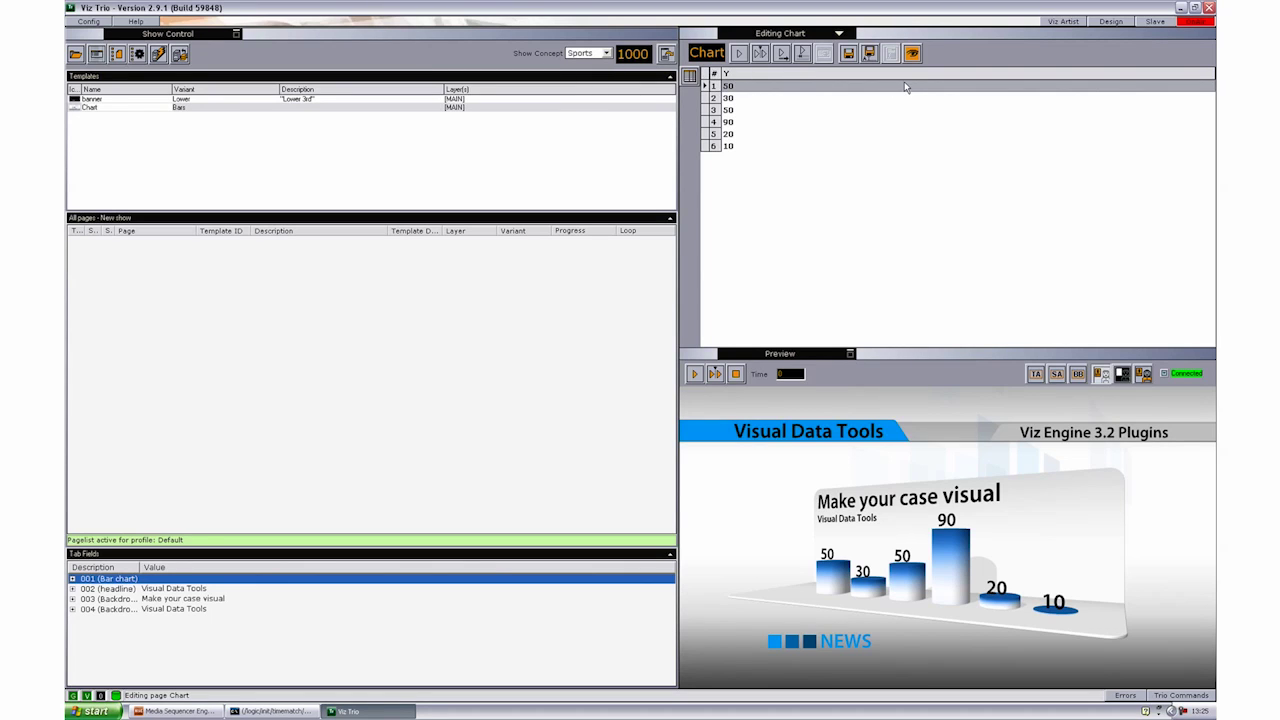
left_click(607, 53)
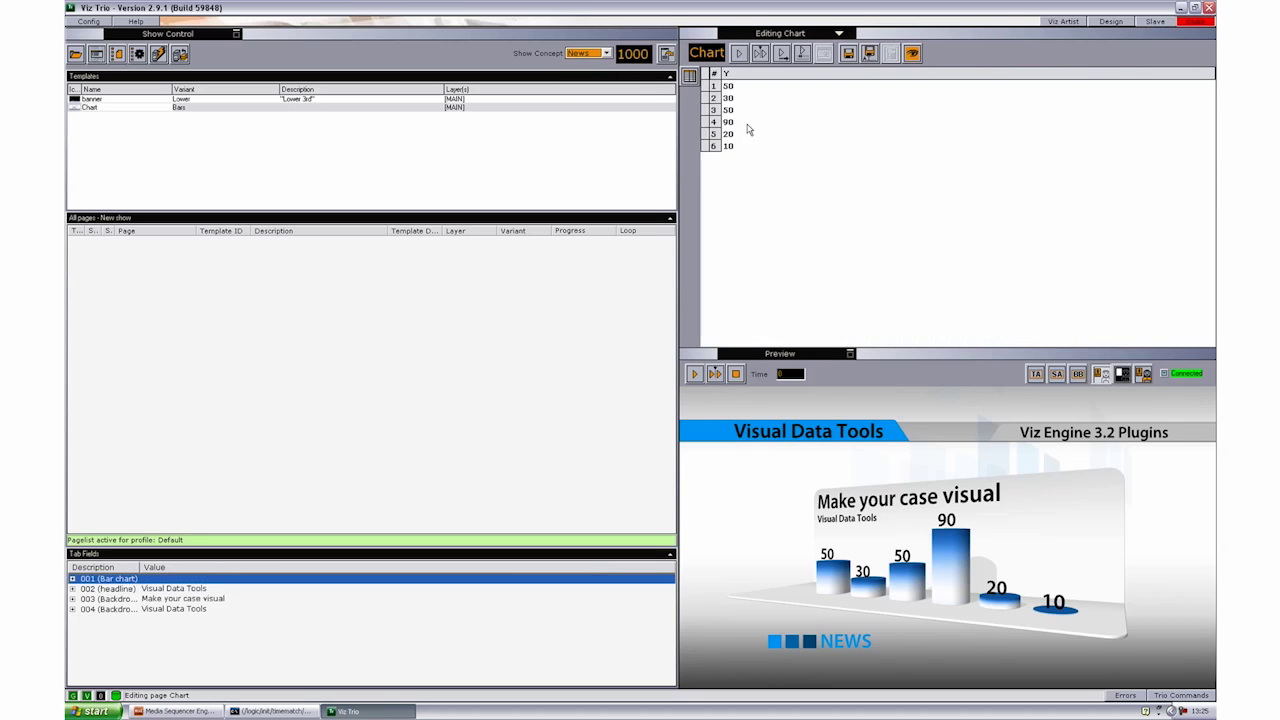
- Open the Chart template and preview it in another variant, ending on Pie
left_click(111, 110)
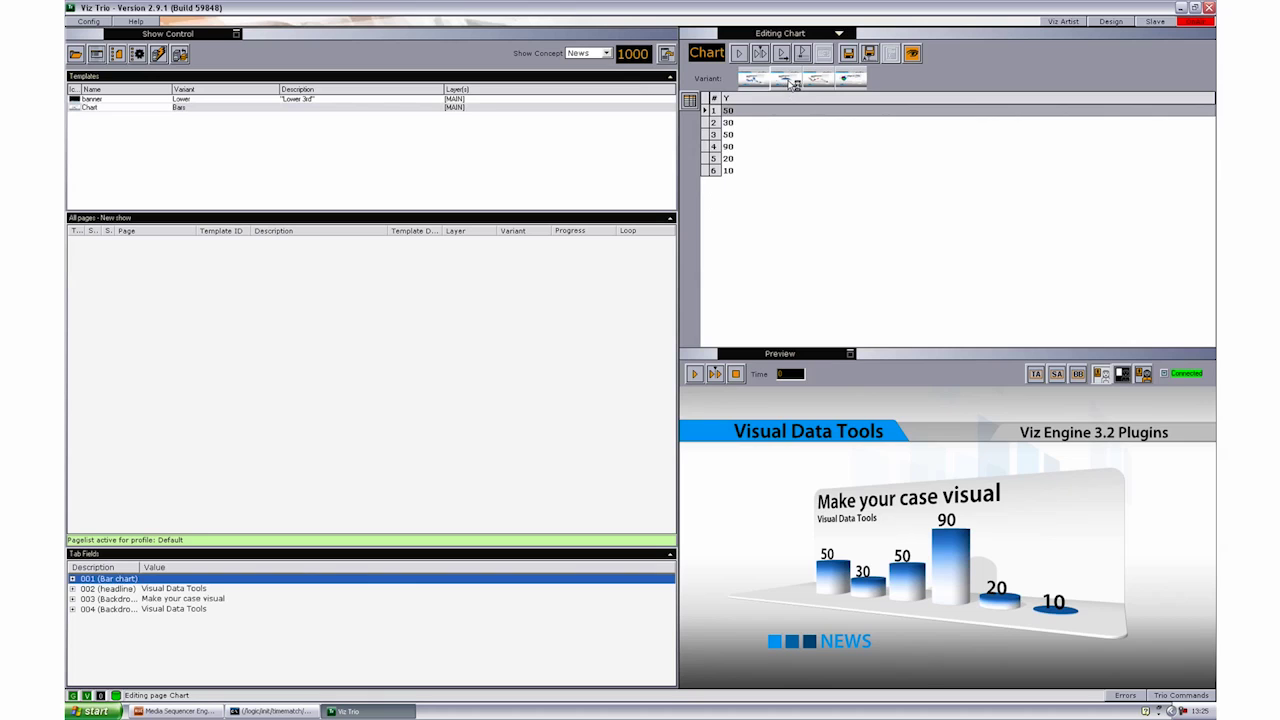
left_click(795, 84)
left_click(774, 80)
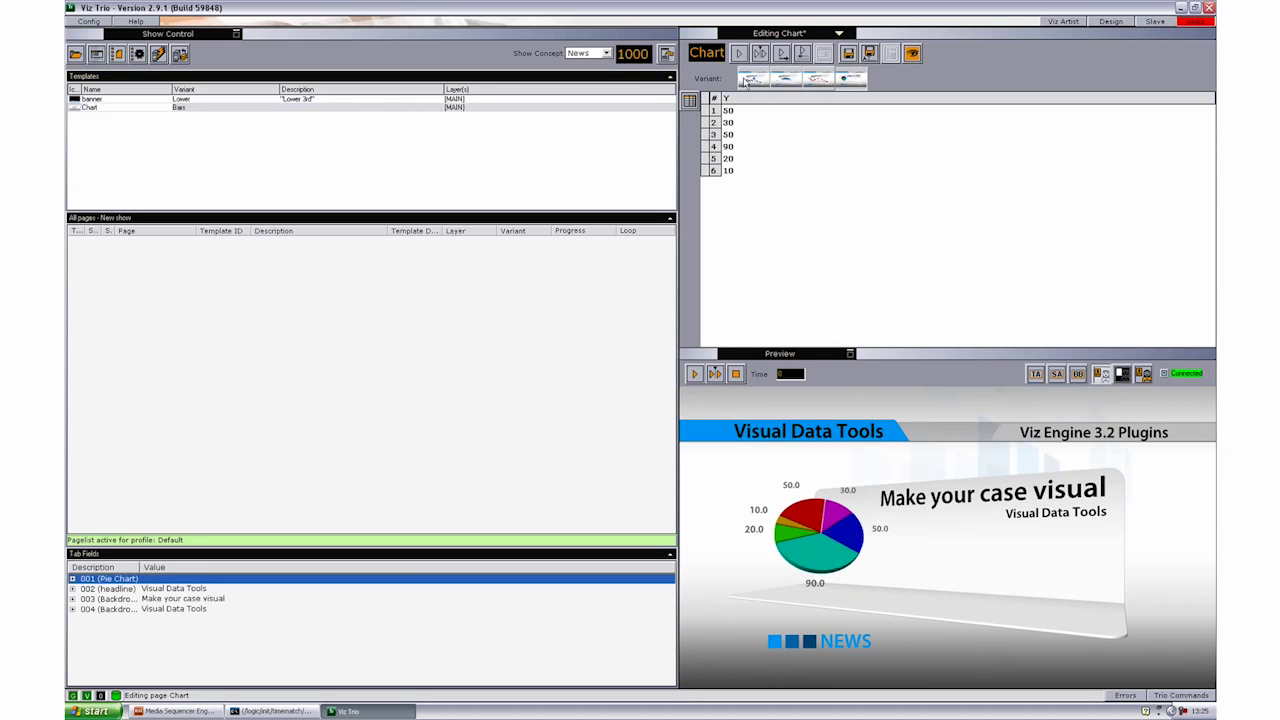
- Import the concept=Sports Bars, Graph, Line and Pie chart scenes onto the templates list
left_click(802, 36)
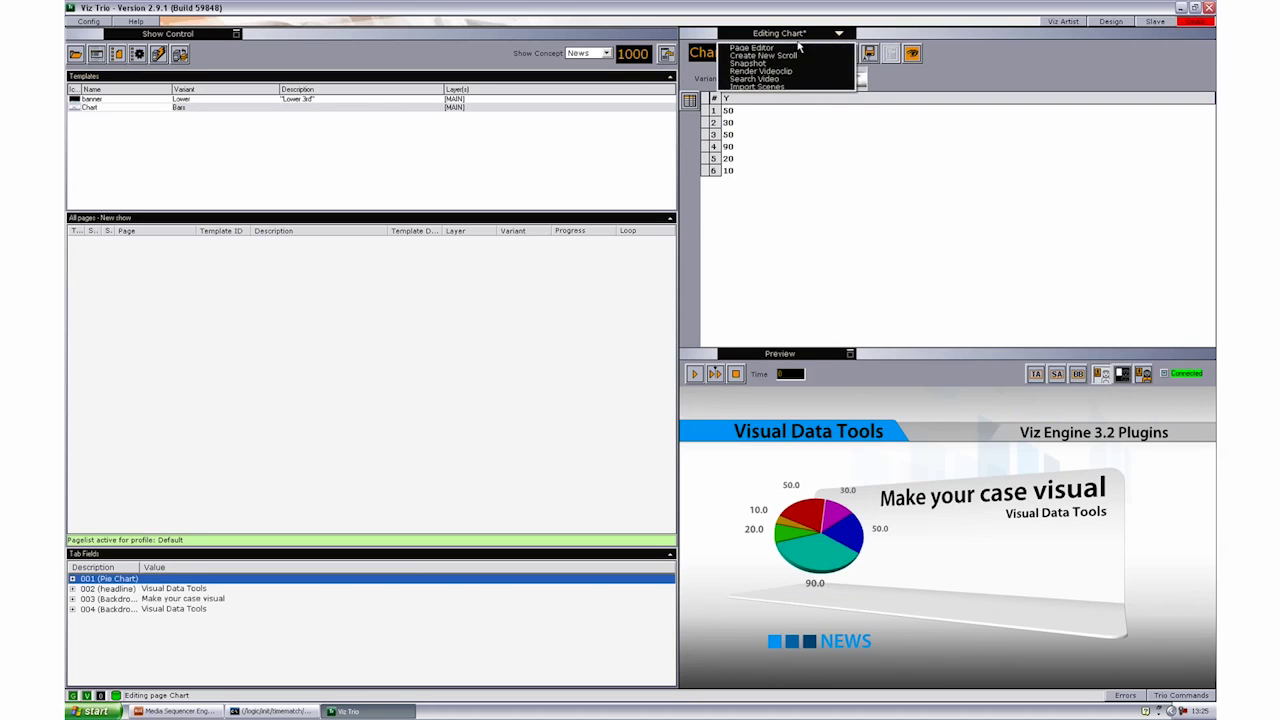
left_click(760, 87)
left_click(780, 380)
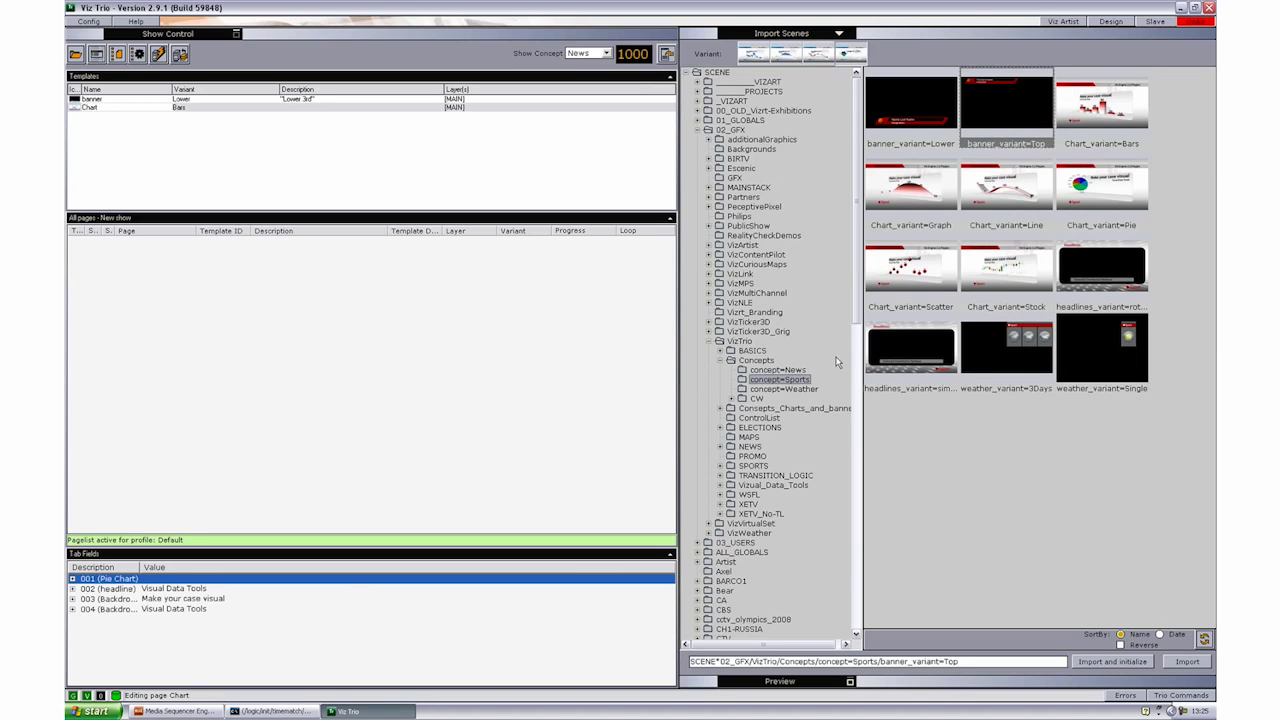
left_click(1103, 113)
left_click(1100, 197, "shift")
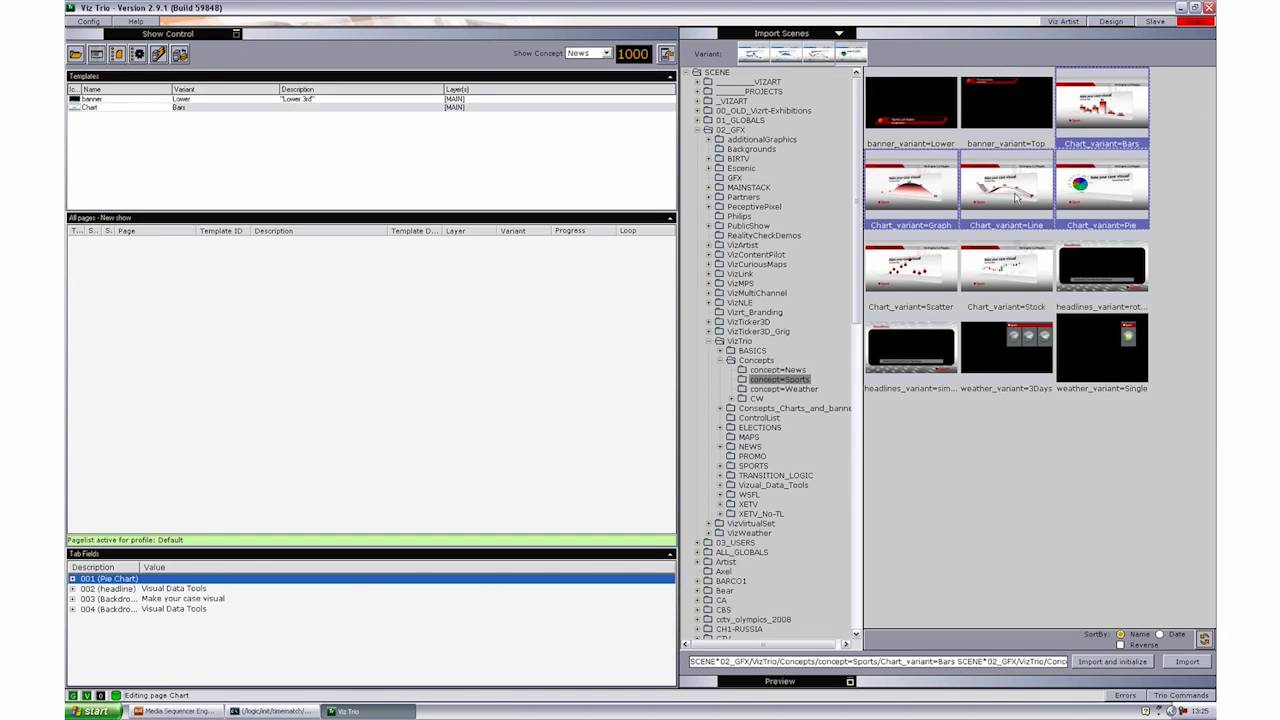
left_click_drag(1016, 197, 431, 159)
- Switch the show to Sports, preview the red chart variants, then open the banner template
left_click(314, 108)
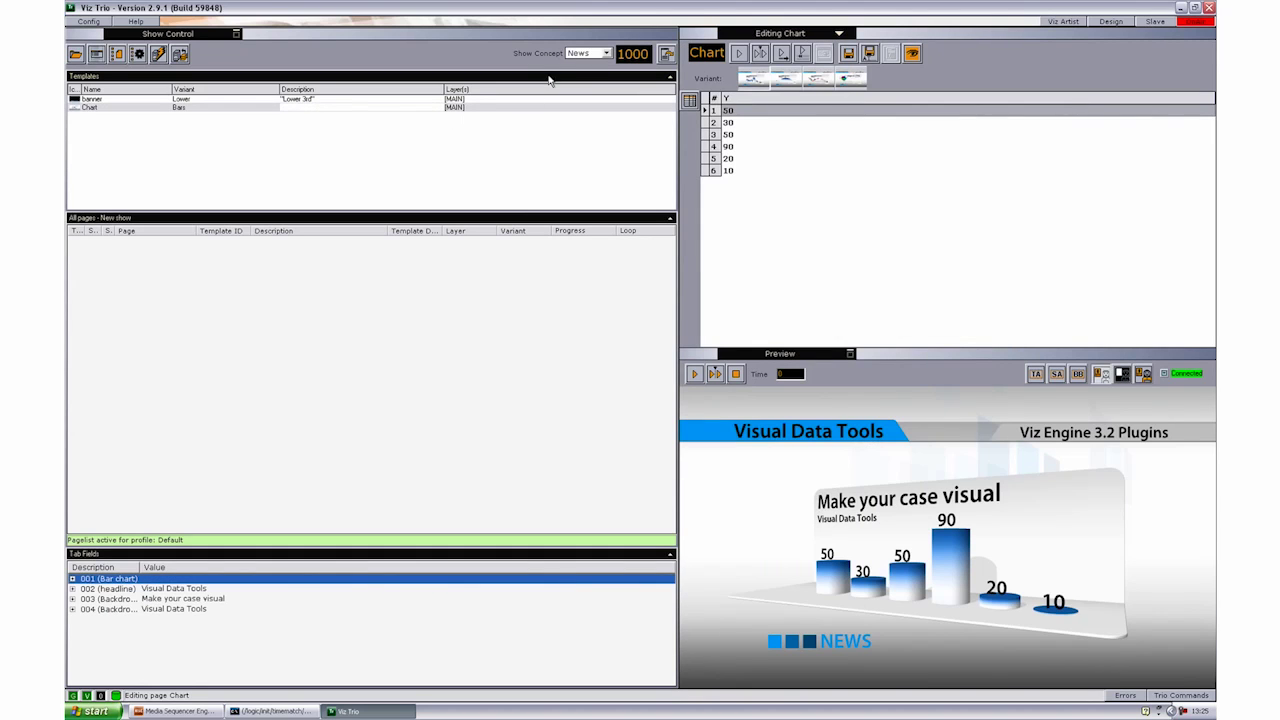
left_click(600, 55)
left_click(590, 81)
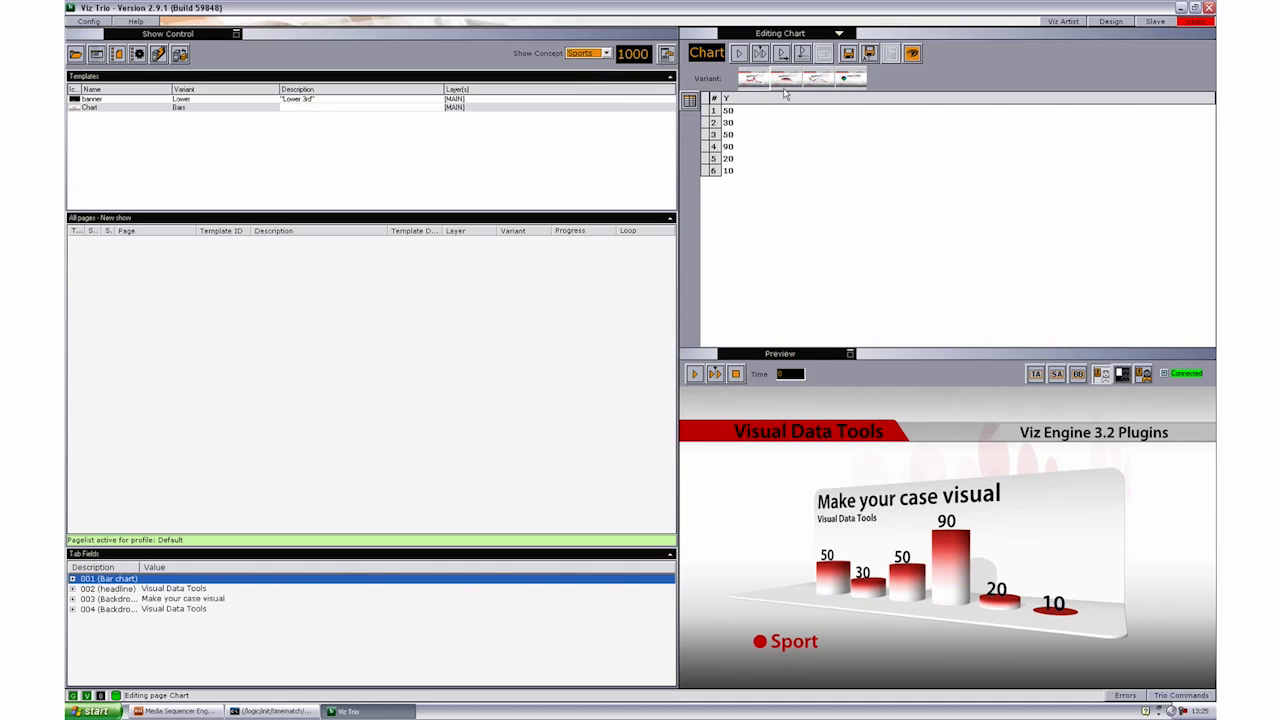
left_click(818, 84)
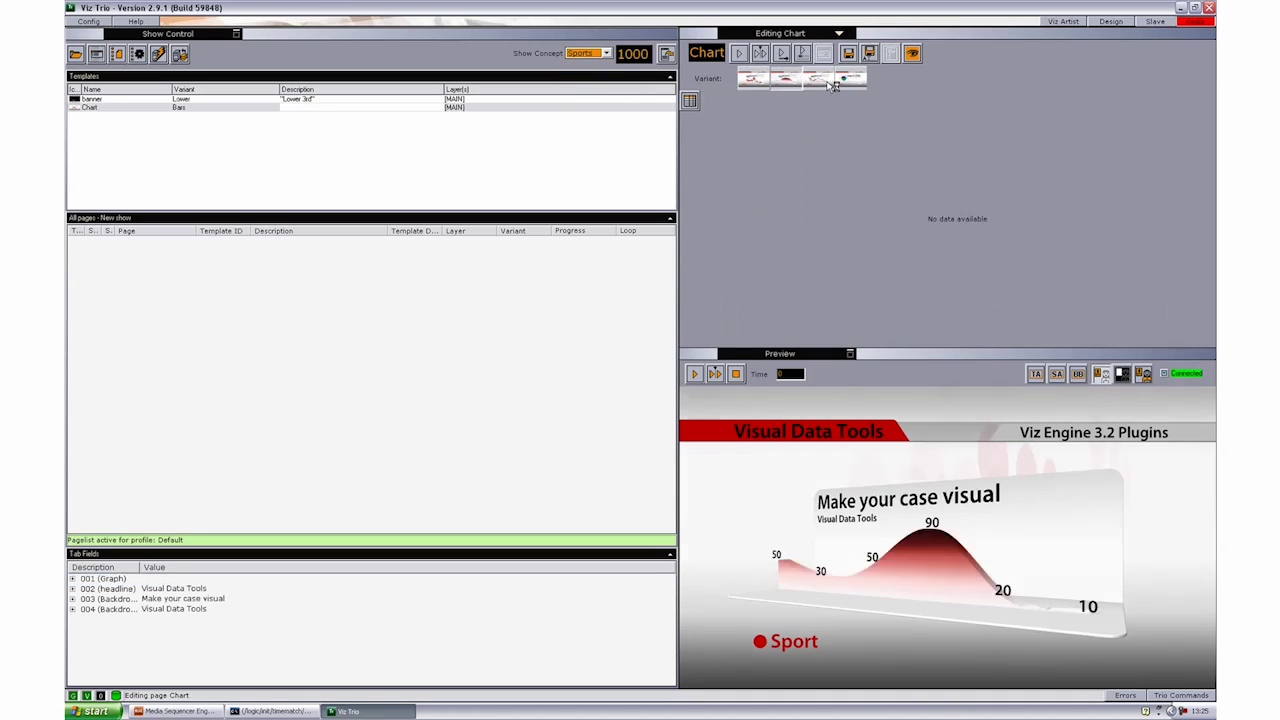
left_click(857, 84)
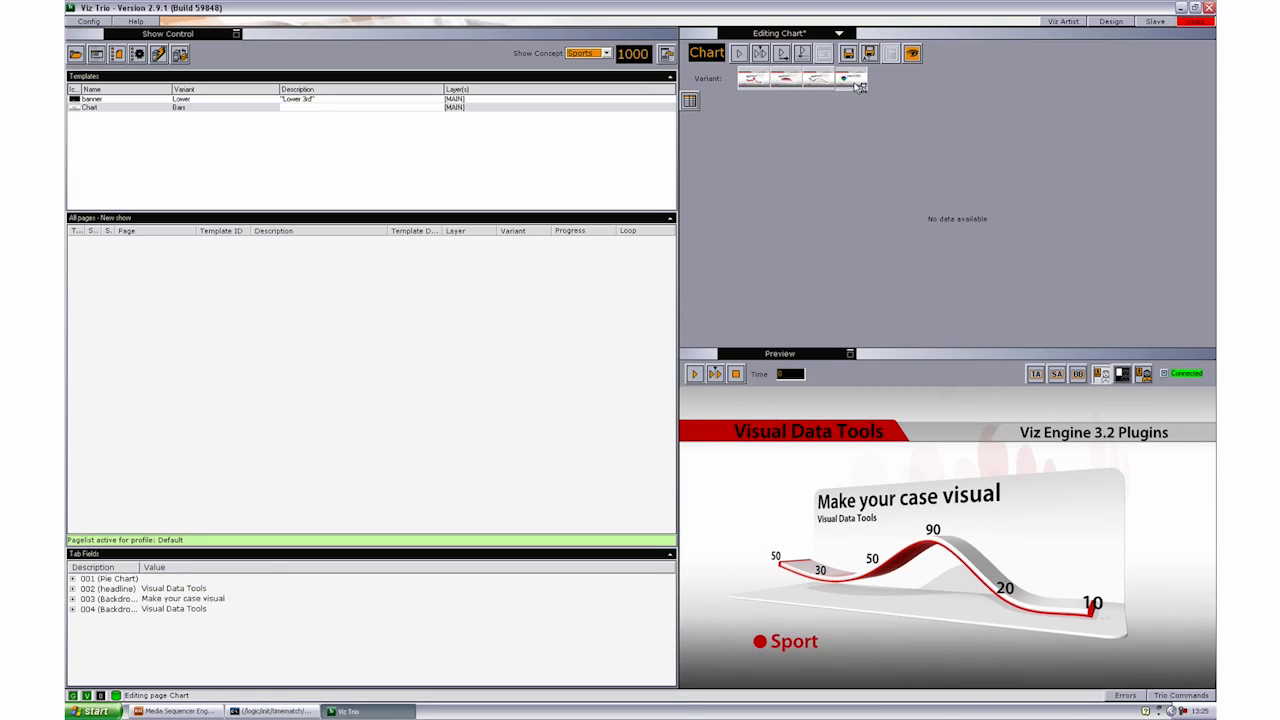
left_click(136, 101)
double_click(136, 102)
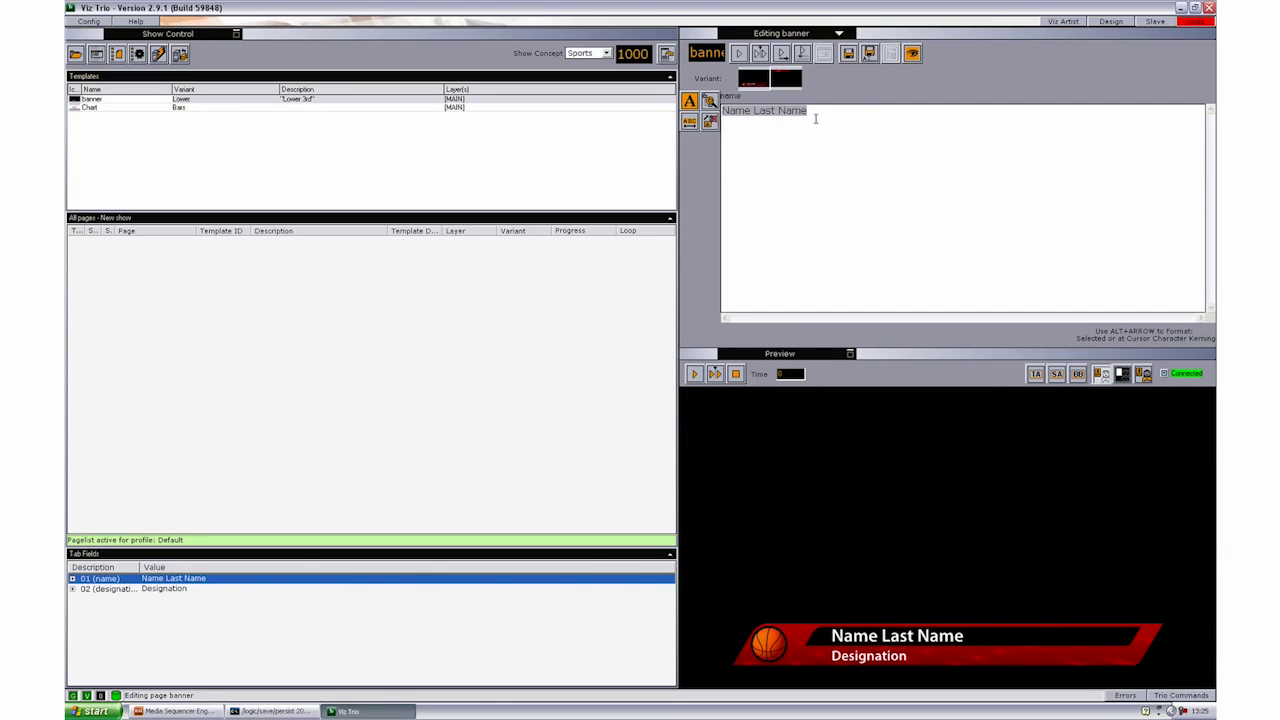
- Save the Lower banner as page 1000, then reopen it in the Top variant
left_click(848, 57)
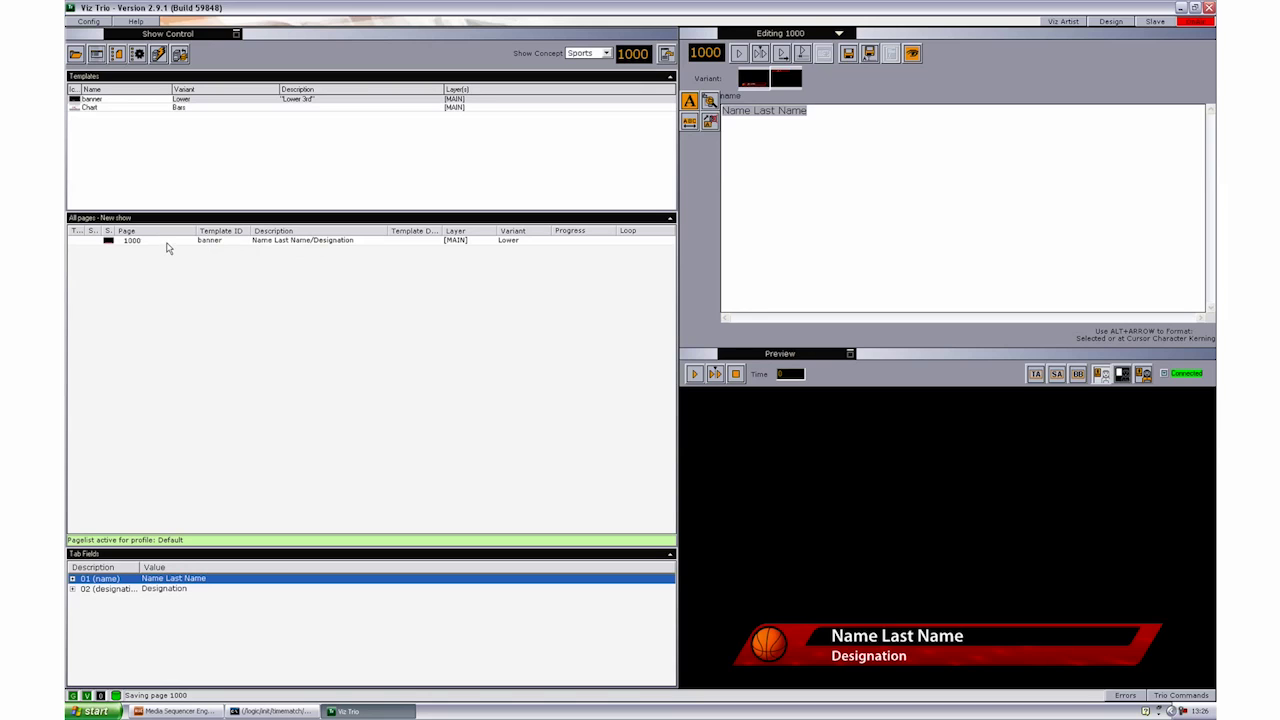
left_click(166, 243)
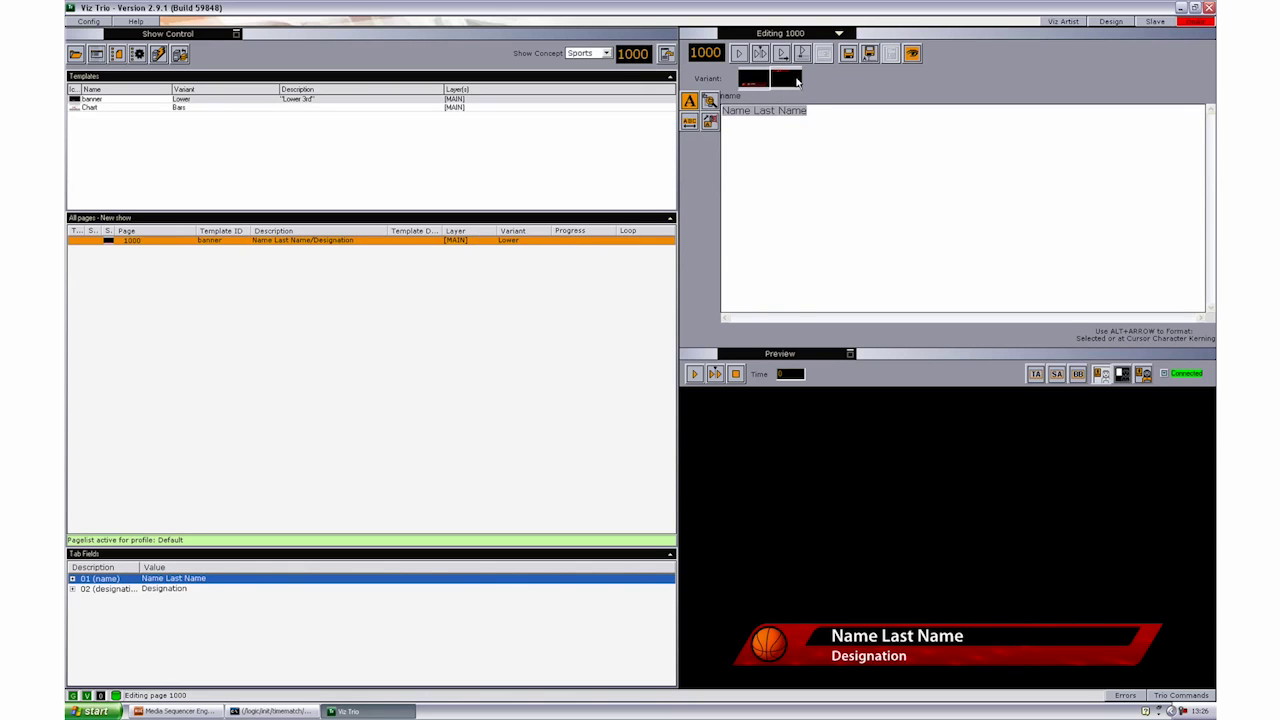
left_click(788, 84)
left_click(787, 84)
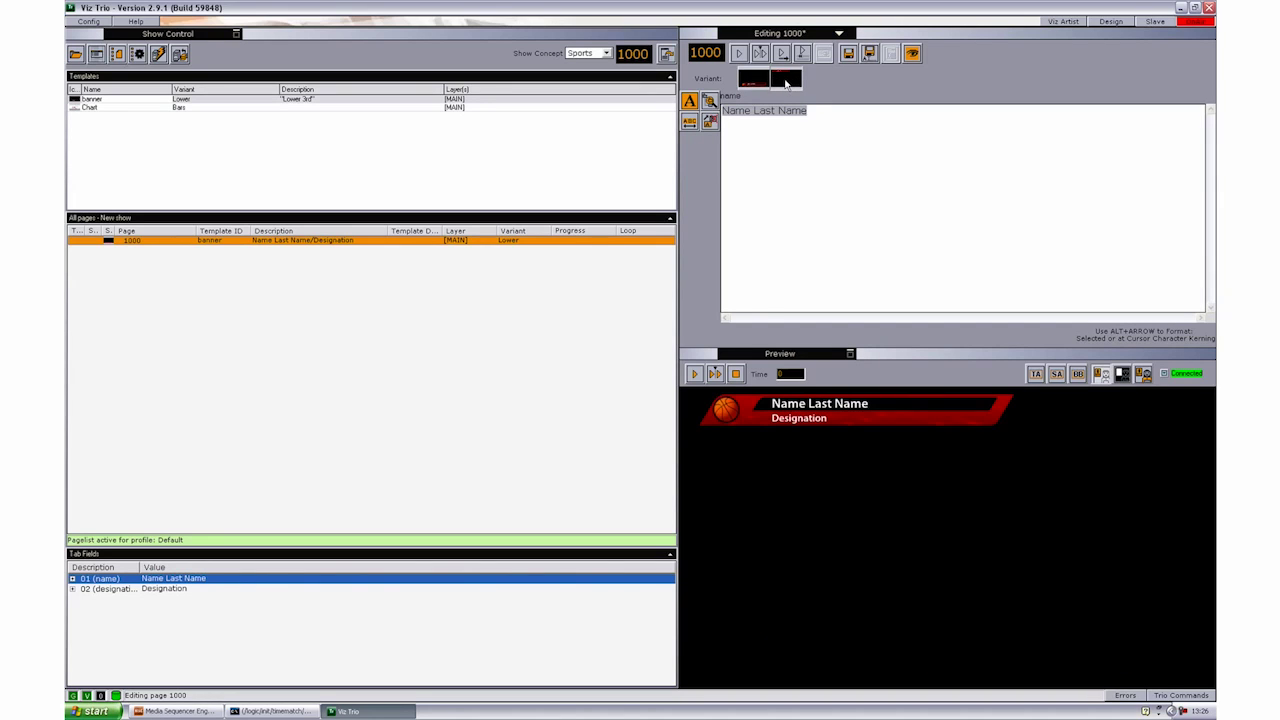
- Save the Top-variant banner as new page 1001 with Save As
left_click(868, 56)
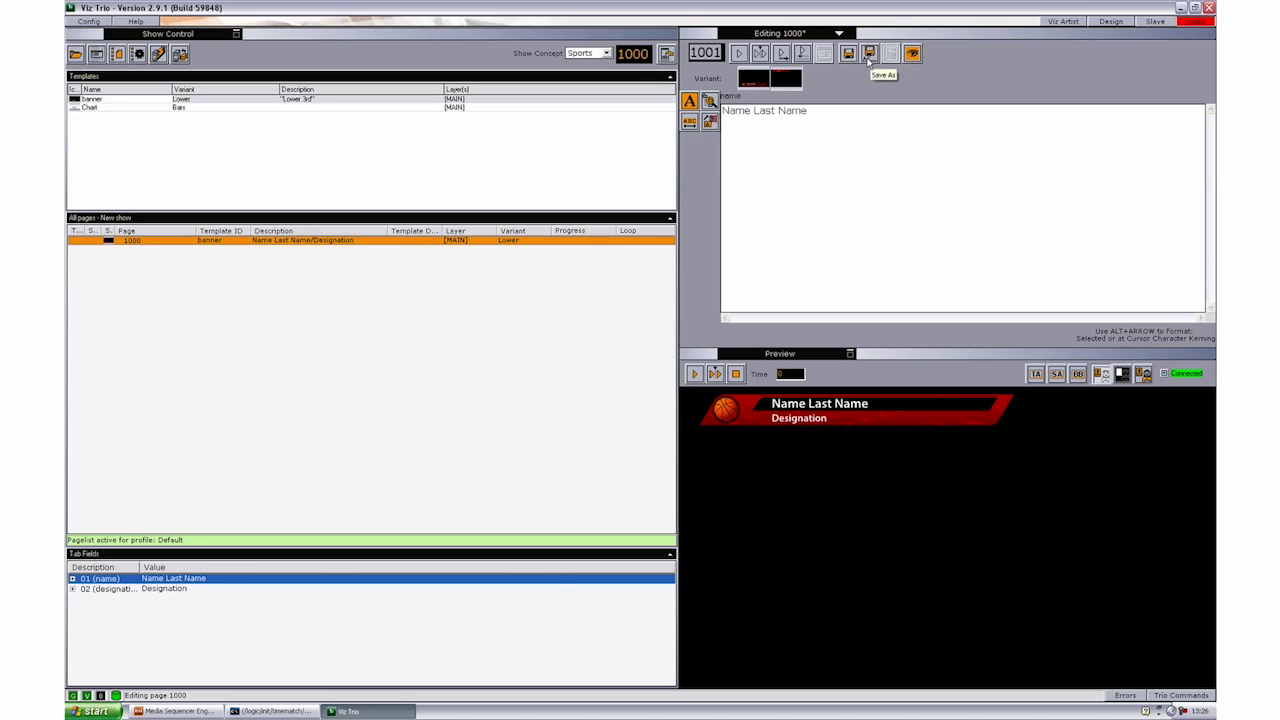
left_click(867, 57)
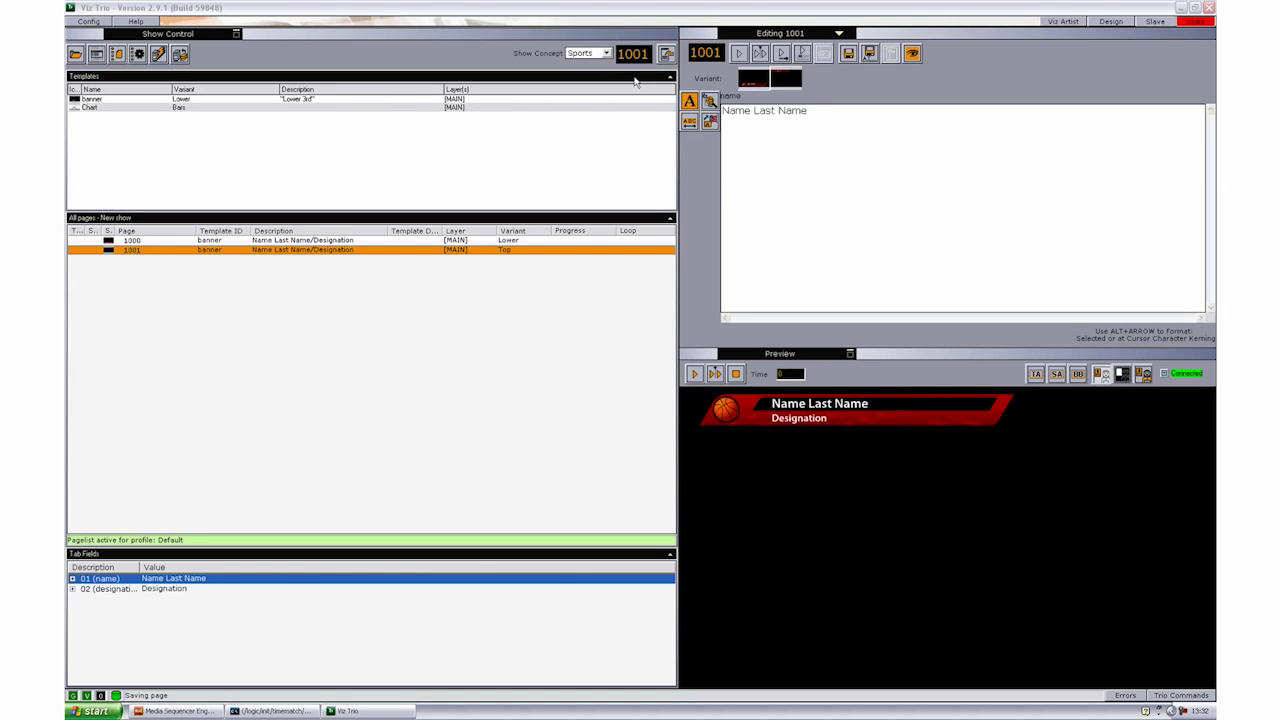
- Set the show concept to News, then flip page 1001 to Lower and back to Top
left_click(605, 53)
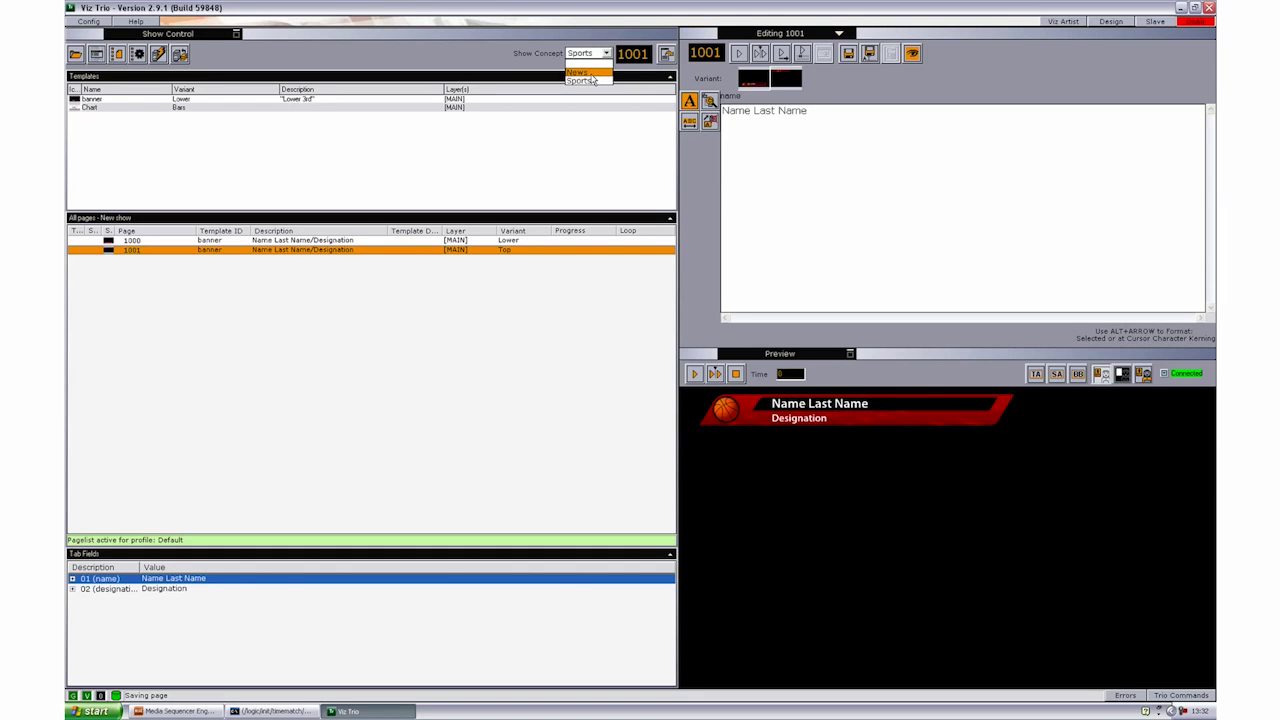
left_click(585, 72)
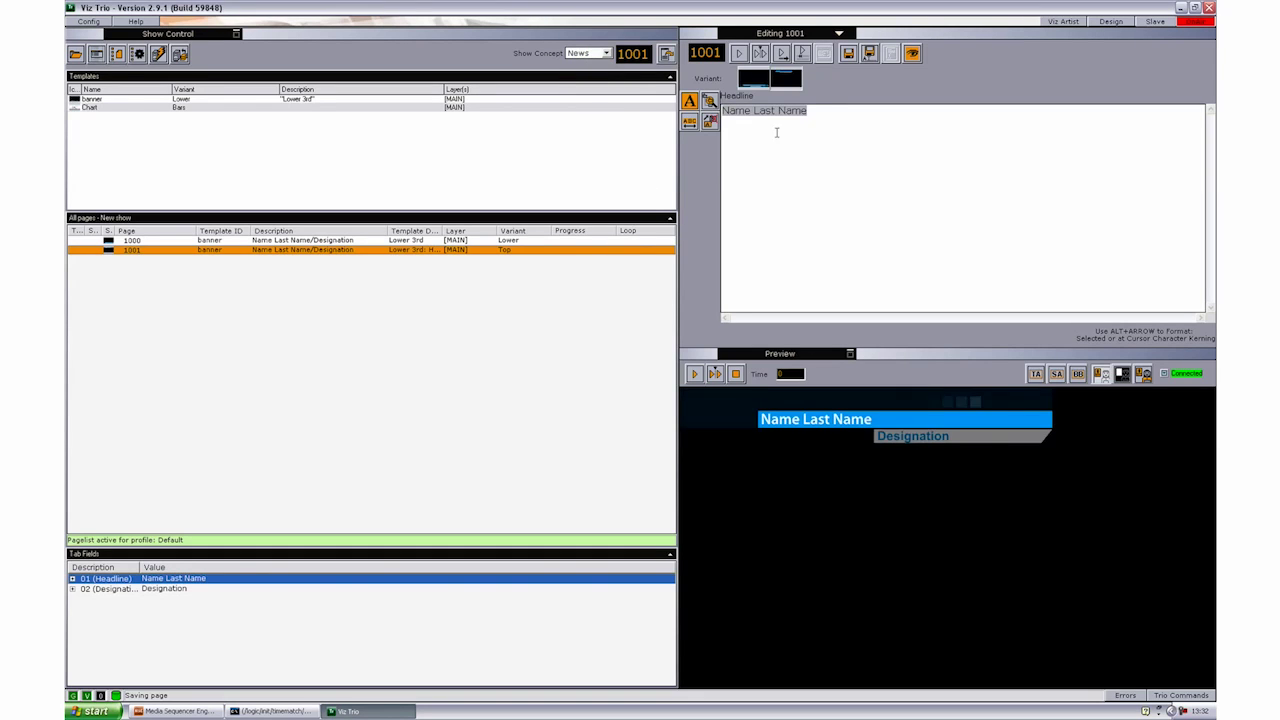
left_click(110, 254)
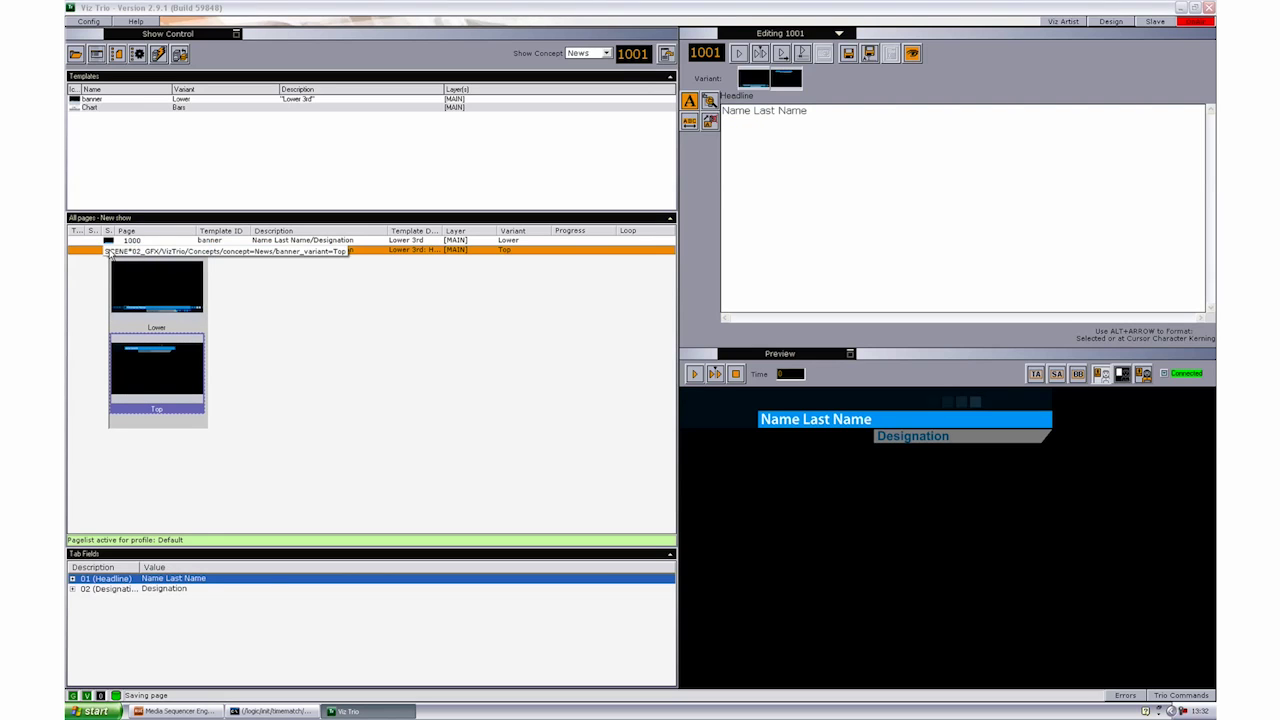
left_click(156, 296)
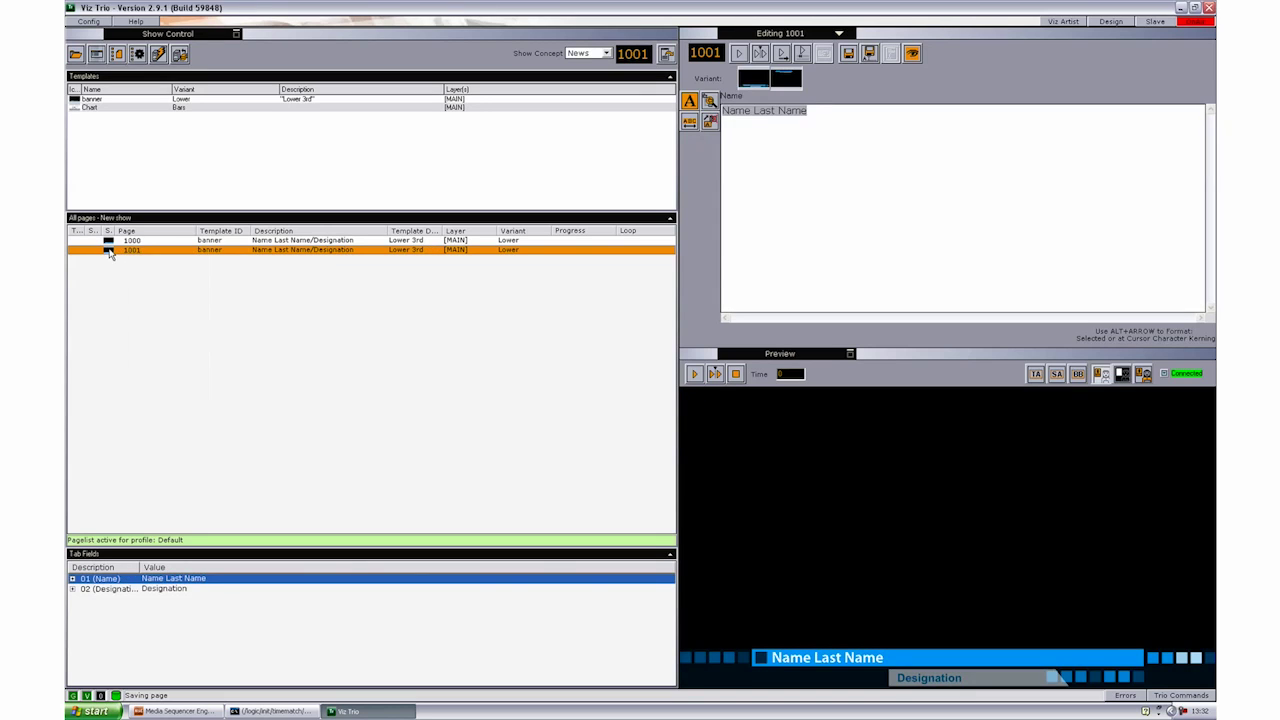
left_click(109, 251)
left_click(167, 371)
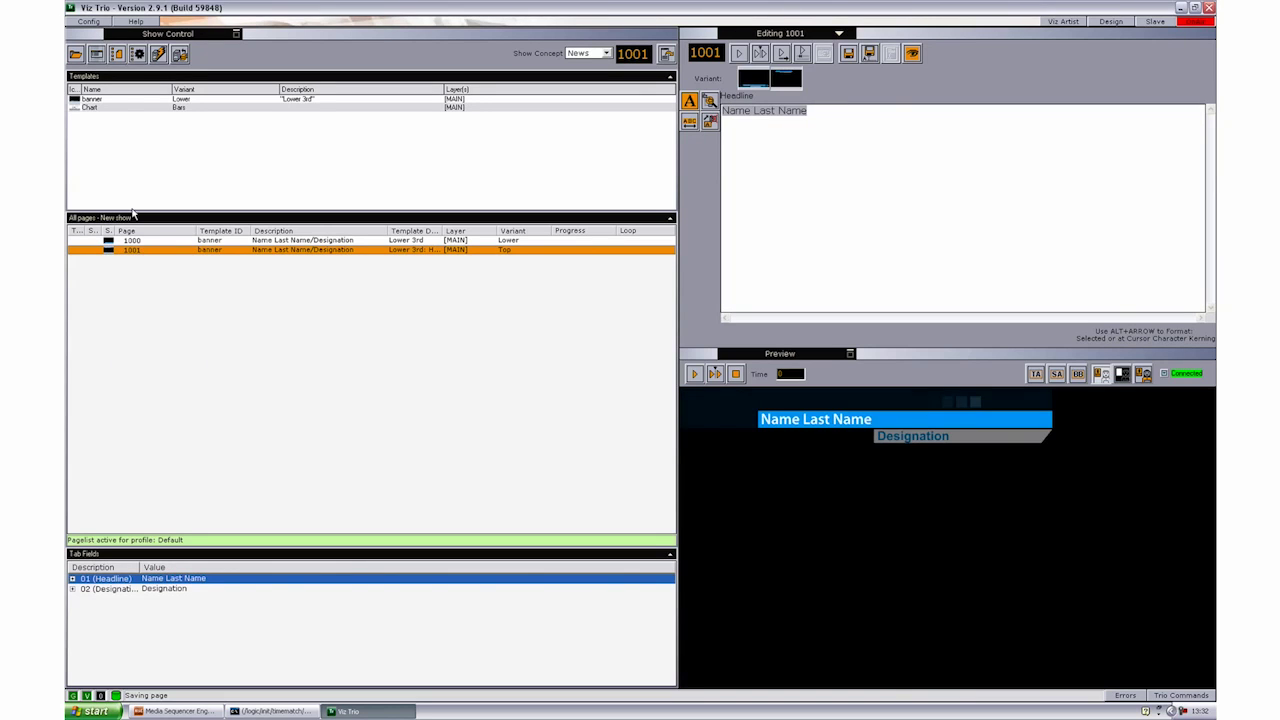
- Preview the Chart template's variants, then close the variant preview
left_click(77, 108)
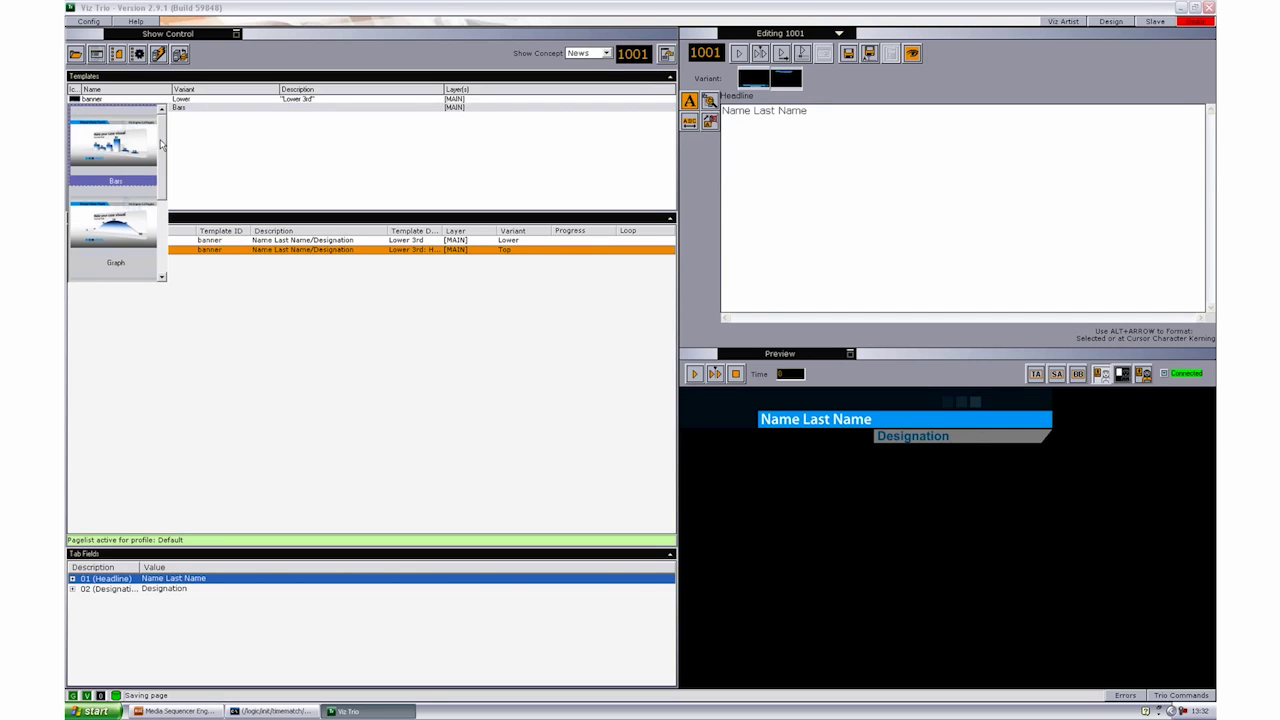
scroll(162, 145, "down", 2)
scroll(165, 138, "up", 2)
scroll(165, 138, "down", 3)
scroll(170, 170, "up", 3)
left_click(185, 128)
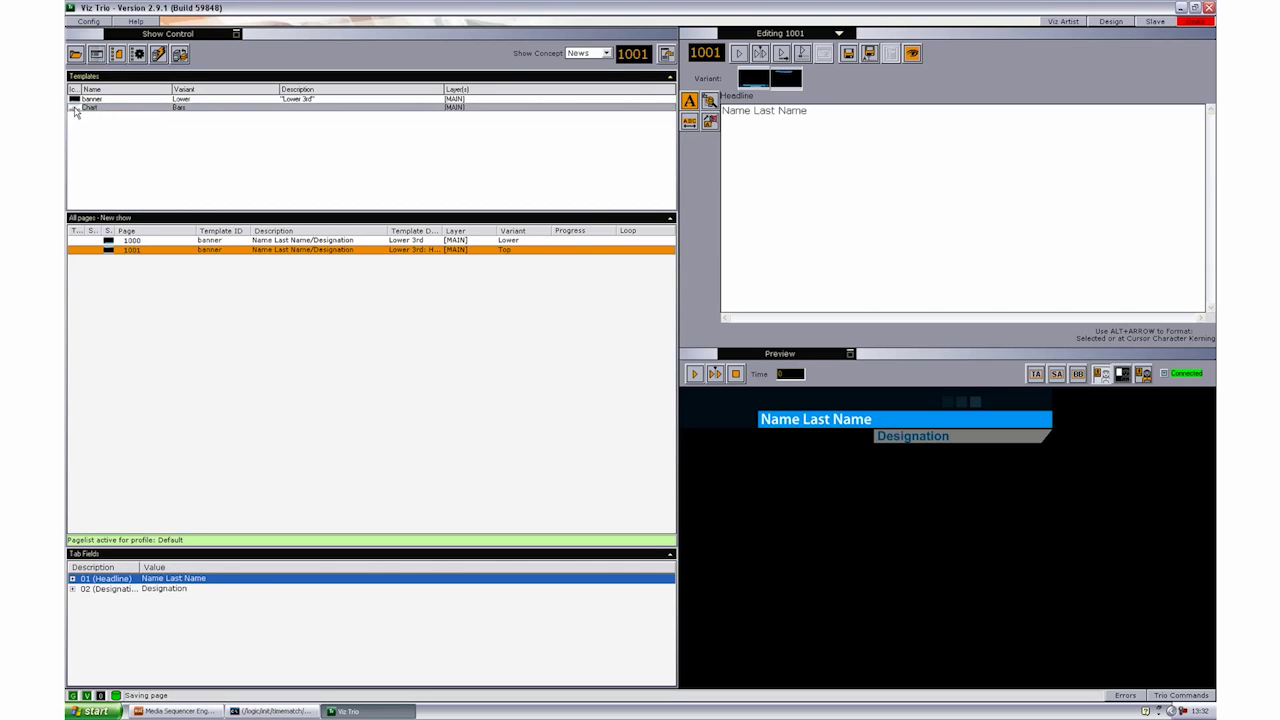
- Set the list scene-icon image size to Large from the page list's Rundown Settings
right_click(185, 125)
right_click(128, 115)
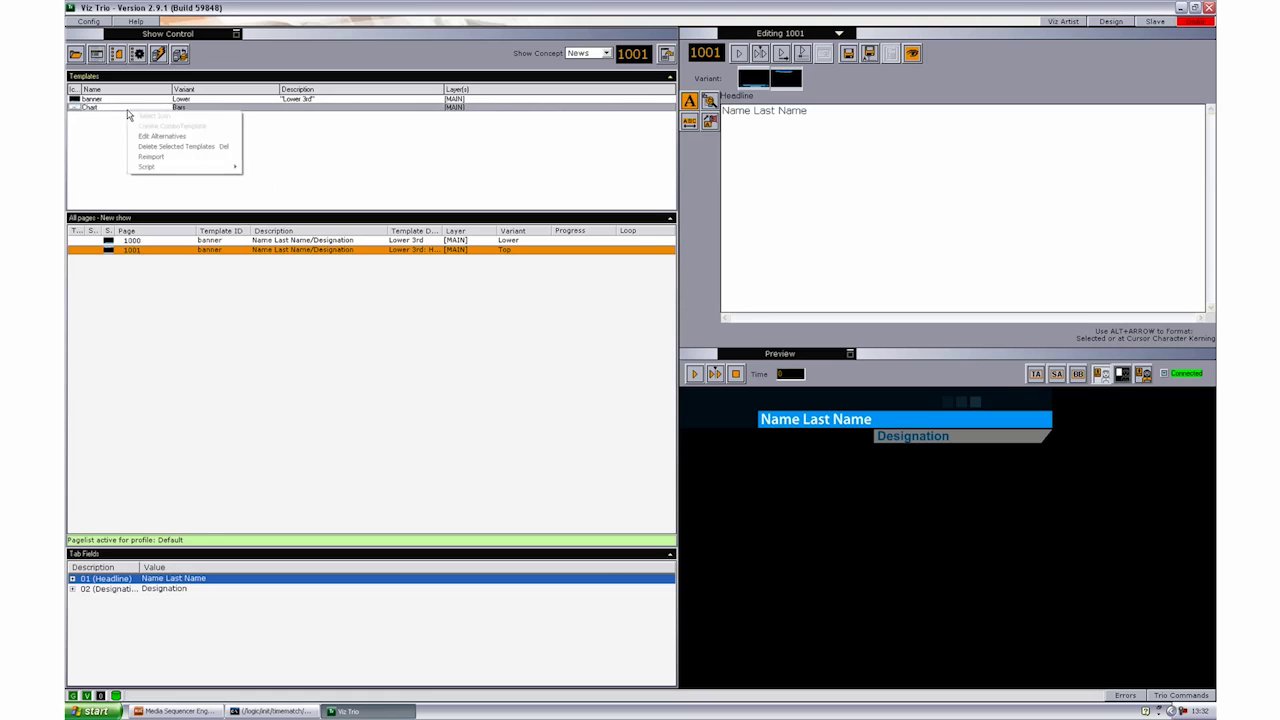
right_click(140, 254)
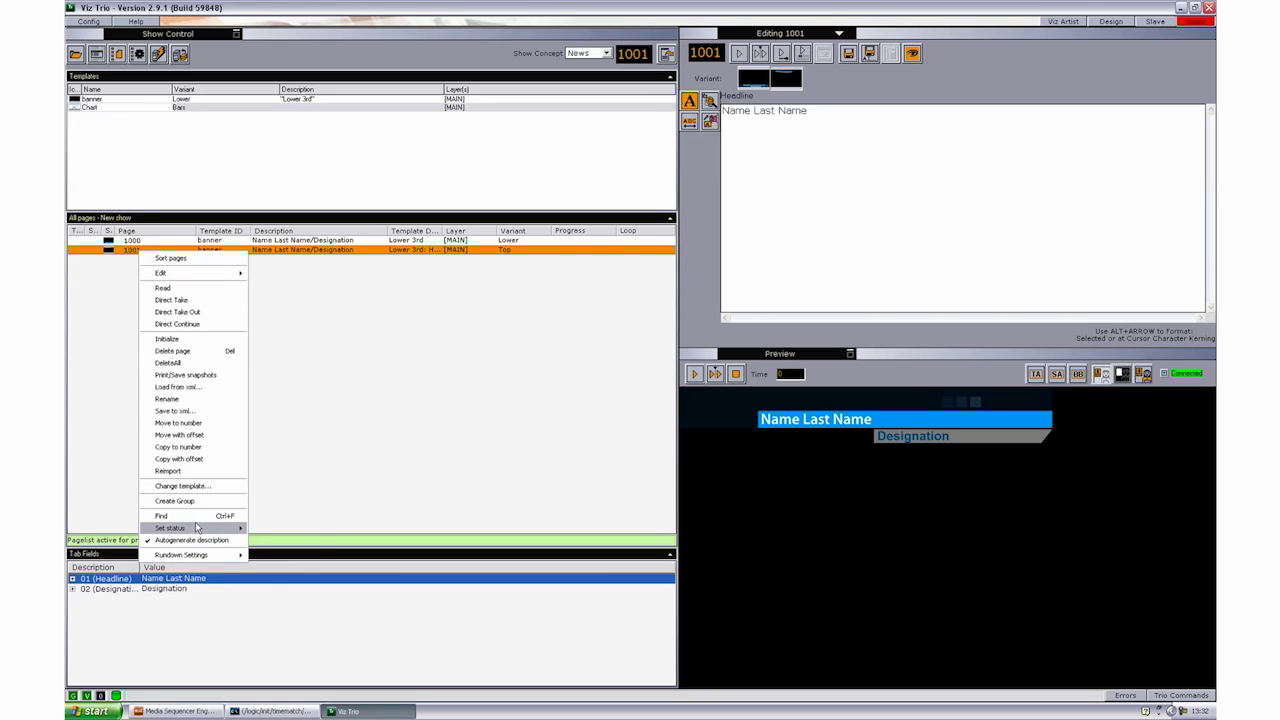
mouse_move(182, 555)
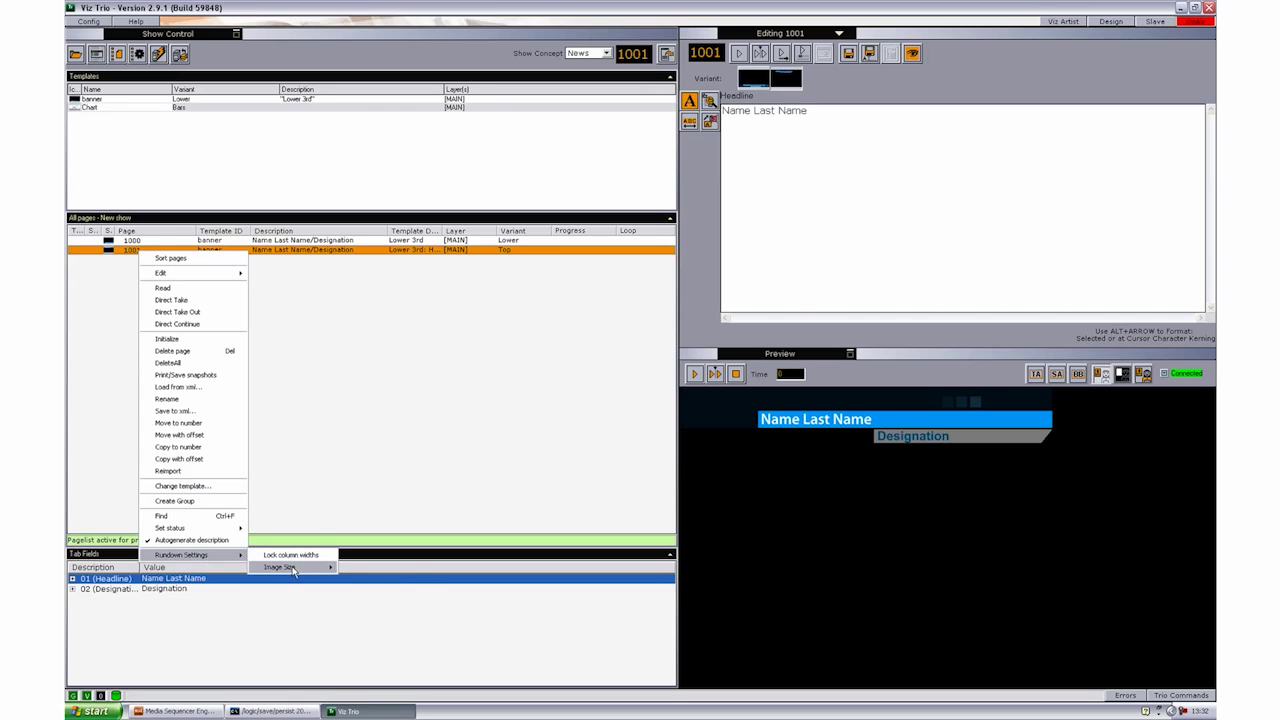
mouse_move(280, 567)
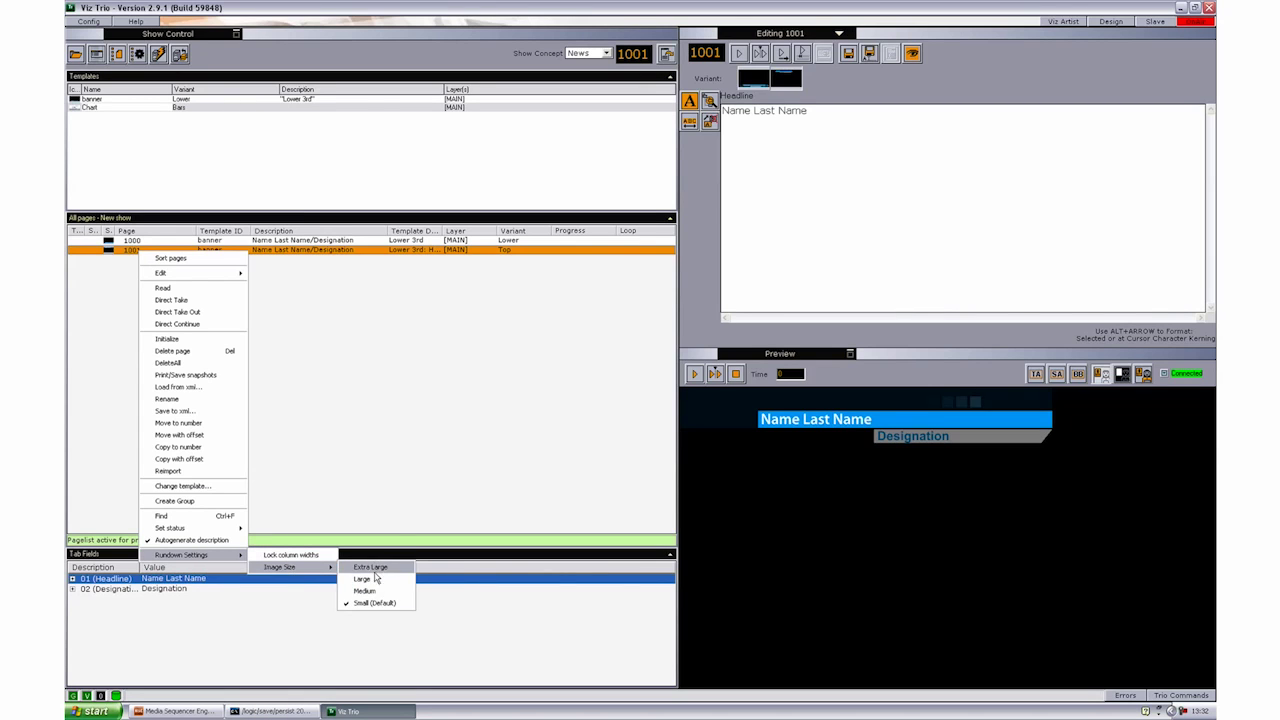
left_click(376, 578)
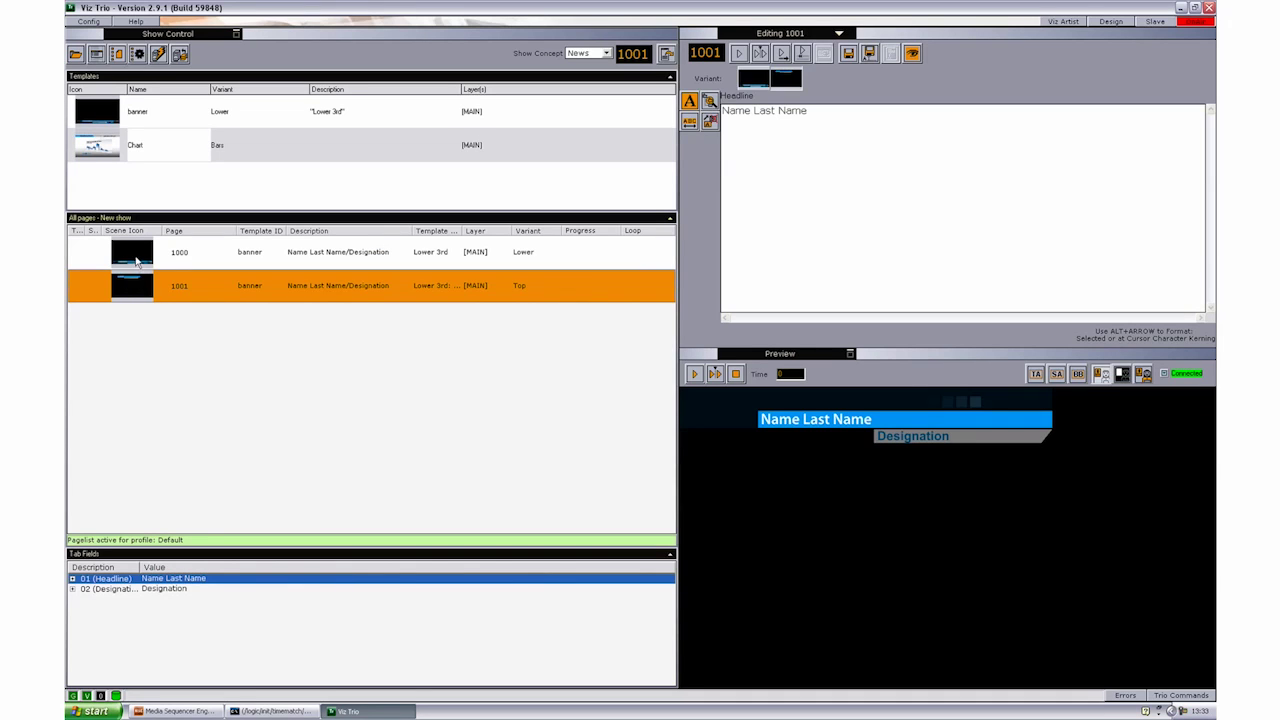
- Open the banner template under the Sports concept and save its Top variant as page 1002
left_click(99, 120)
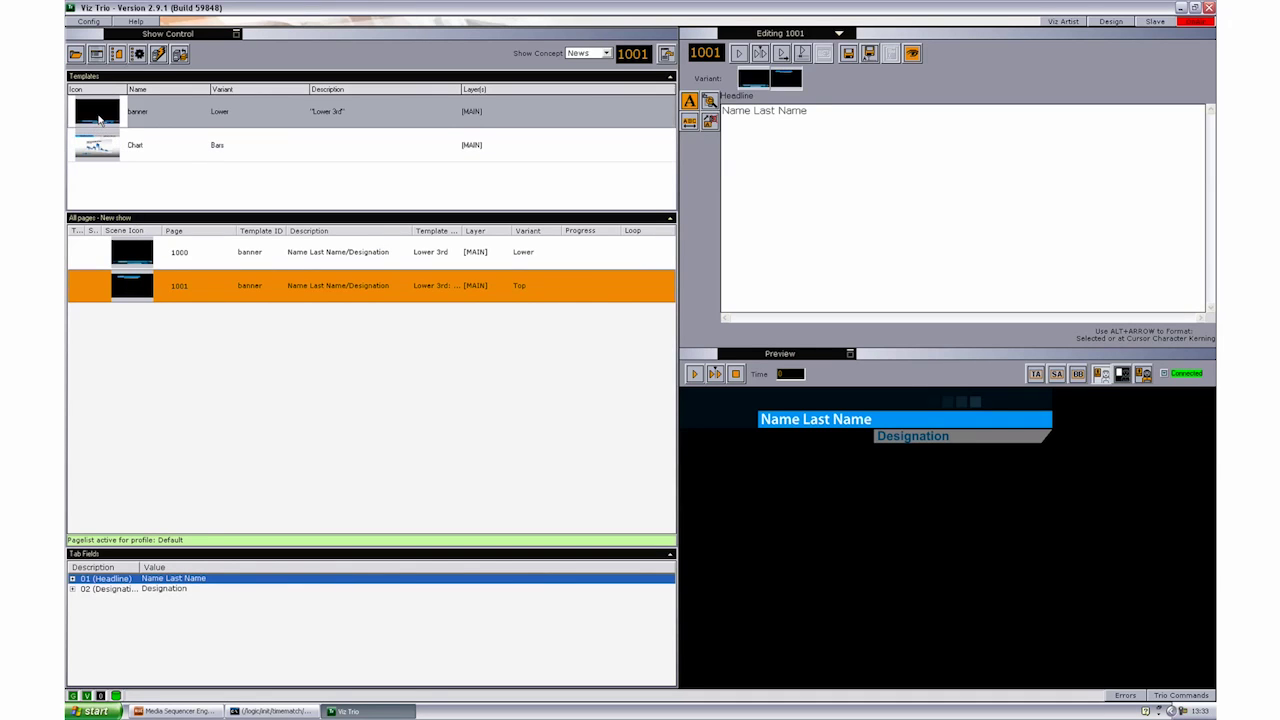
double_click(99, 120)
left_click(607, 54)
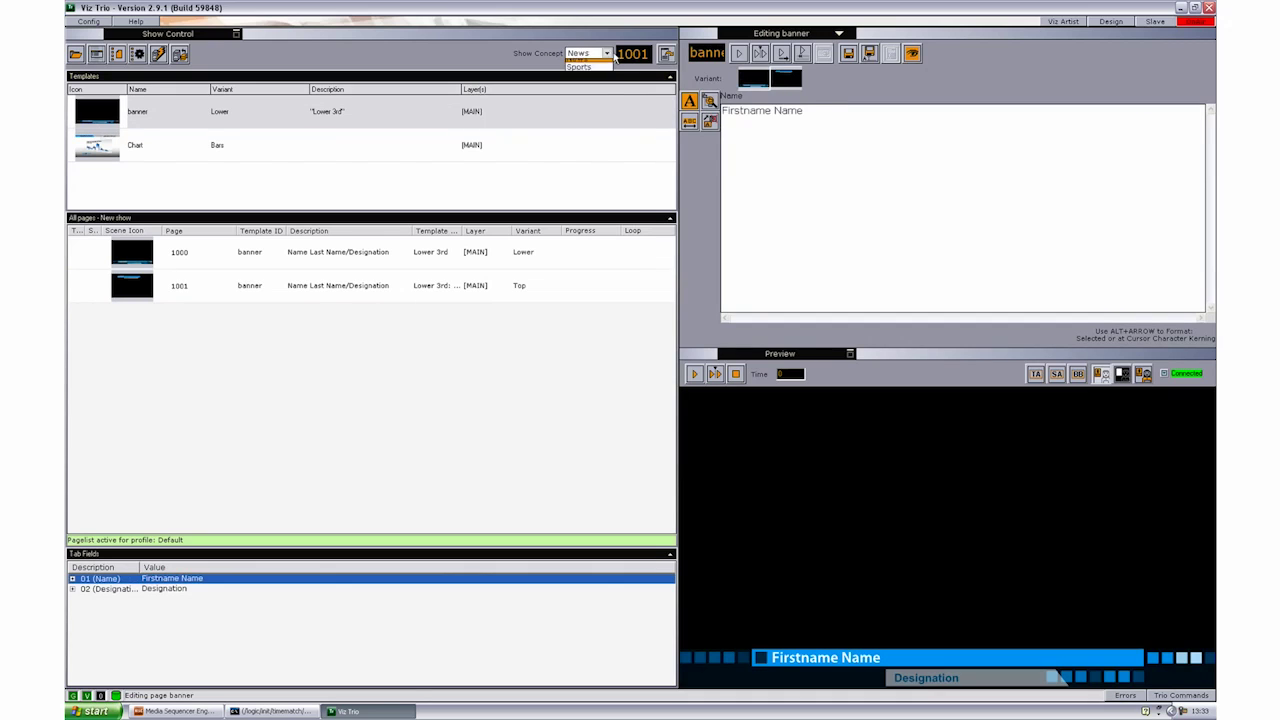
left_click(585, 67)
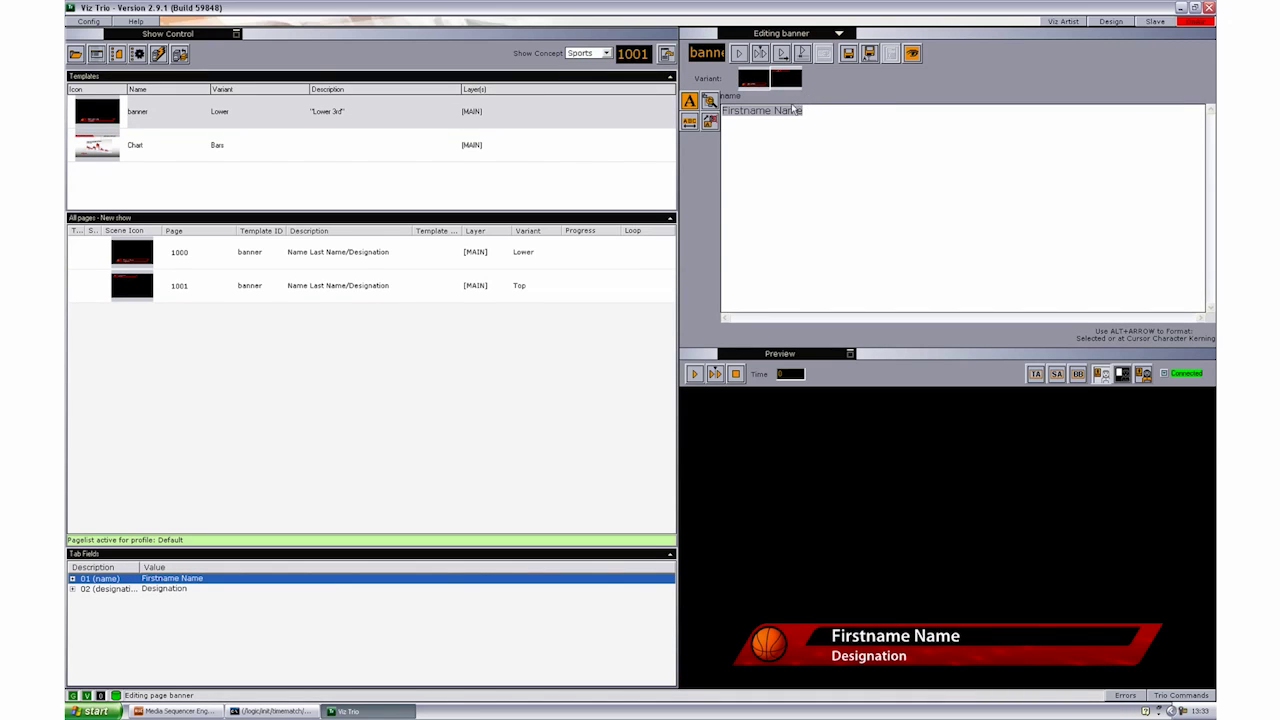
left_click(789, 82)
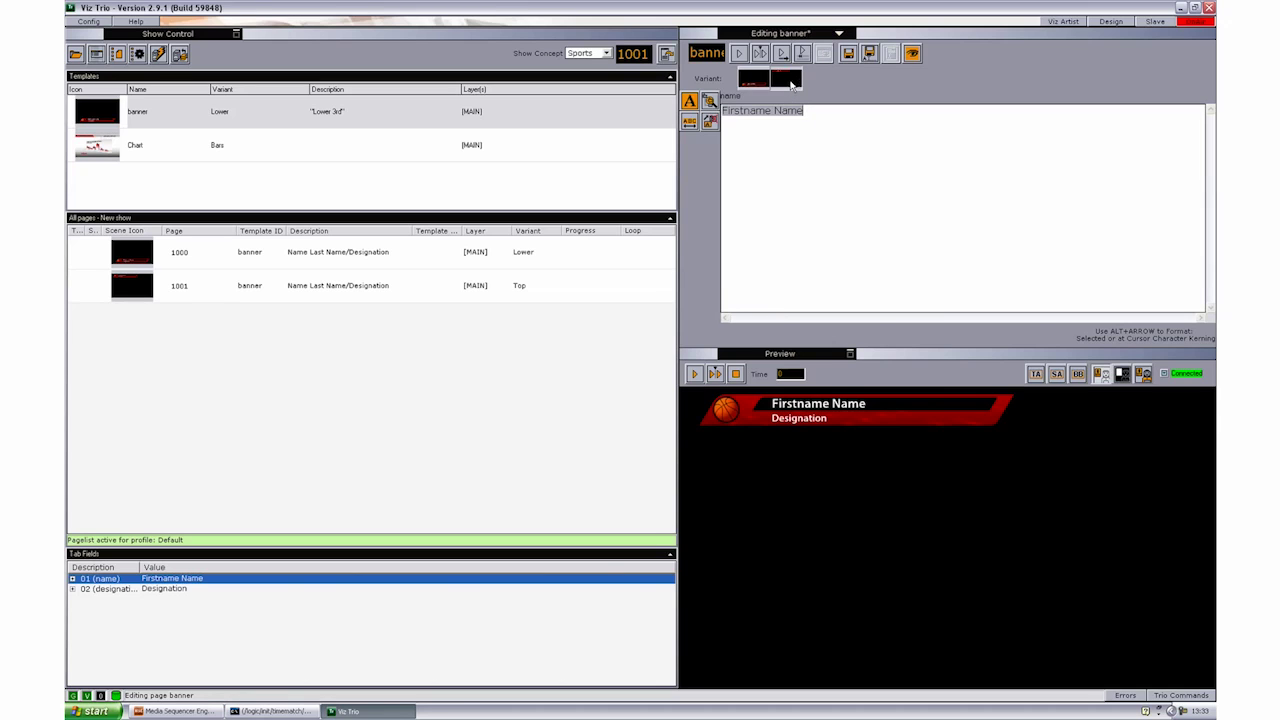
left_click(871, 55)
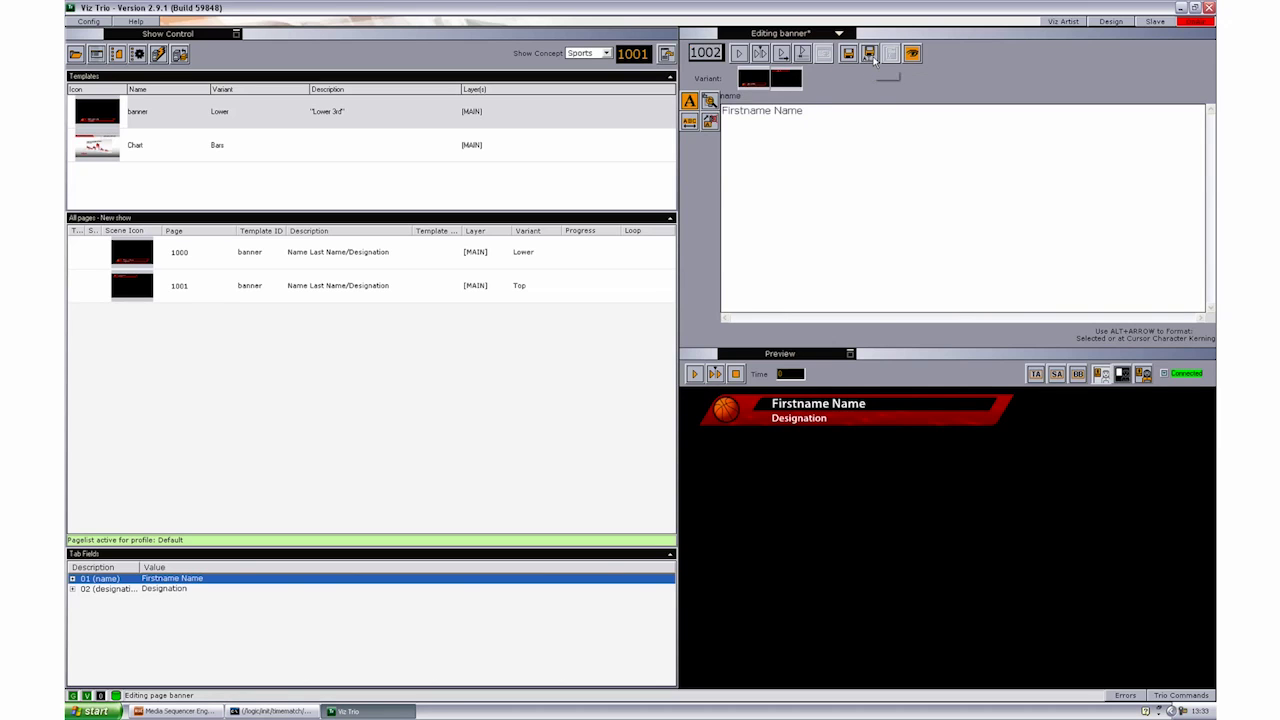